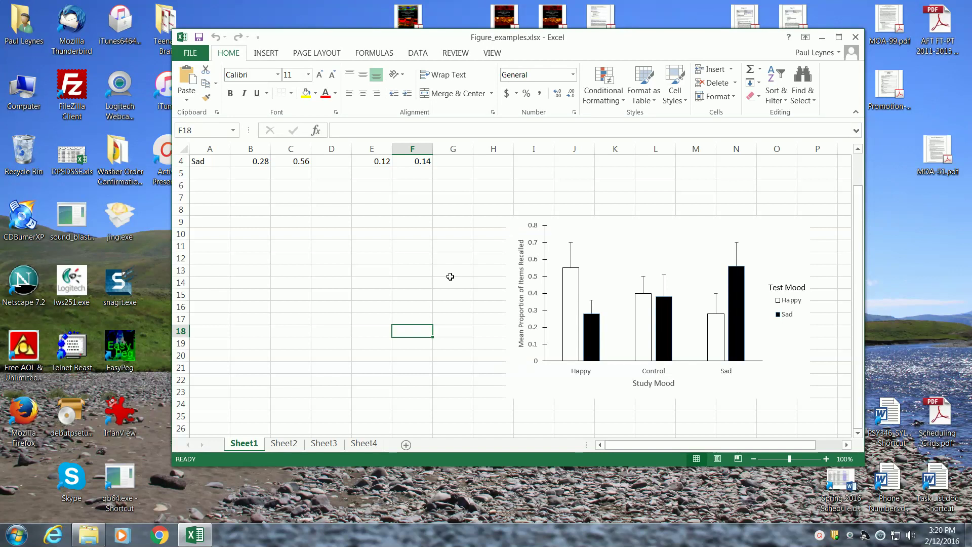
Delete the existing Test Mood bar chart from Sheet1
scroll(450, 276, "up", 1)
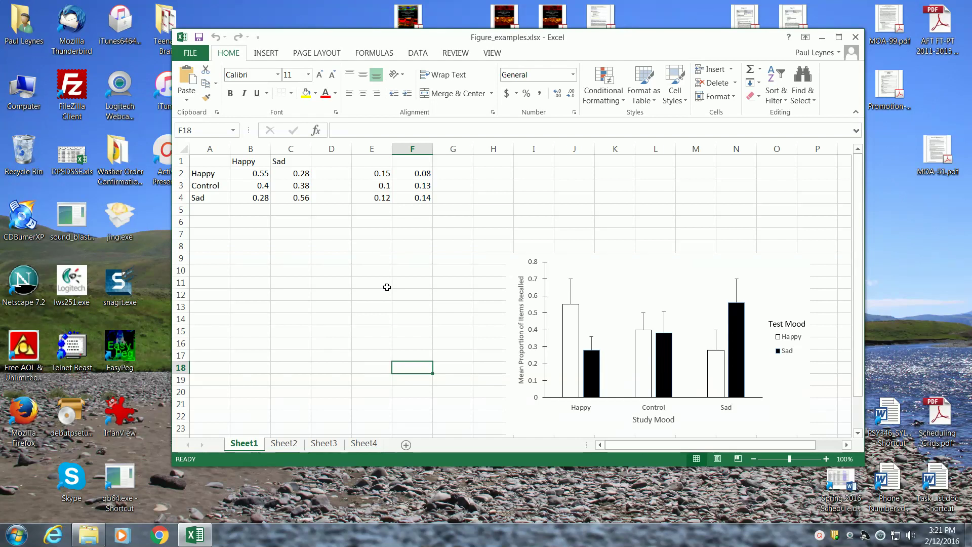
left_click(601, 283)
left_click(508, 248)
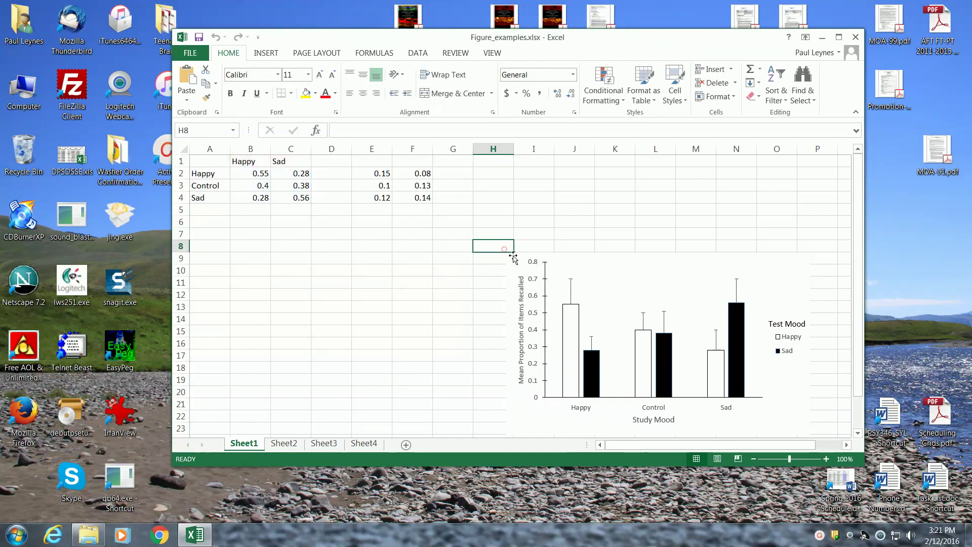
left_click(517, 265)
key("Delete")
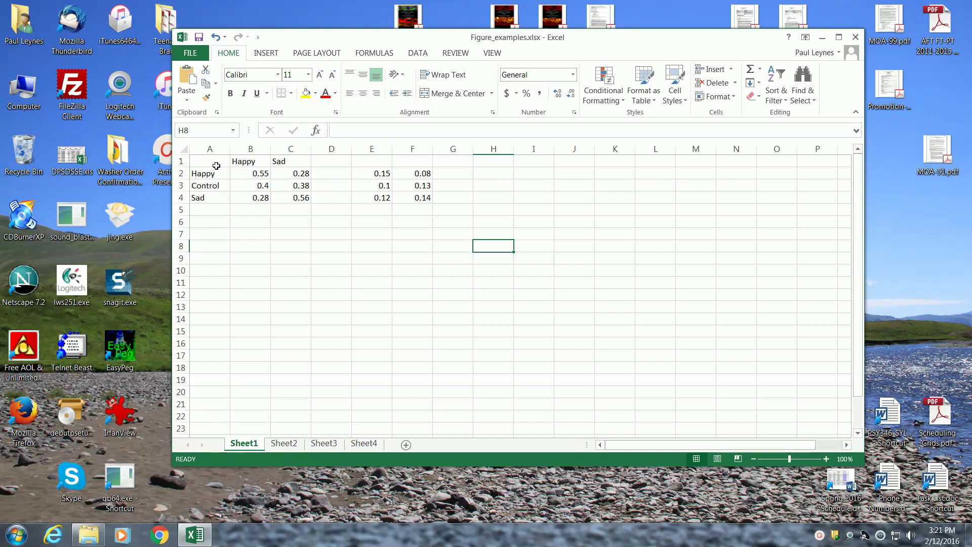
Insert a 2-D clustered column chart from the mood data in cells A1:C4
left_click_drag(216, 165, 290, 198)
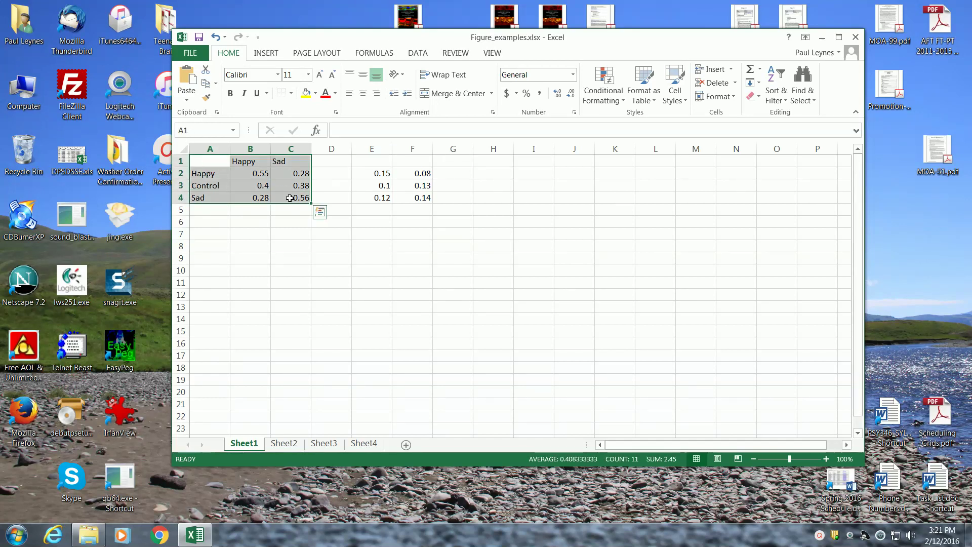
left_click(264, 53)
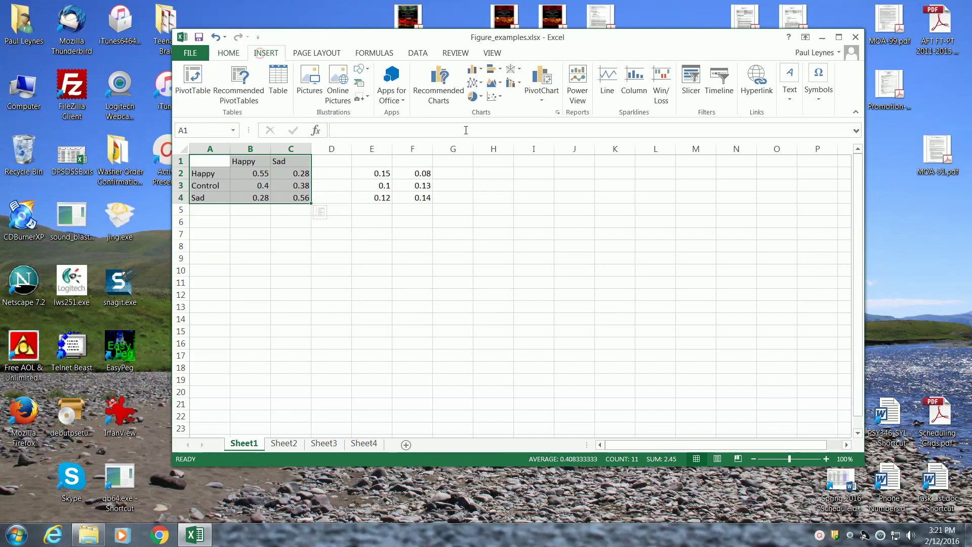
left_click(474, 69)
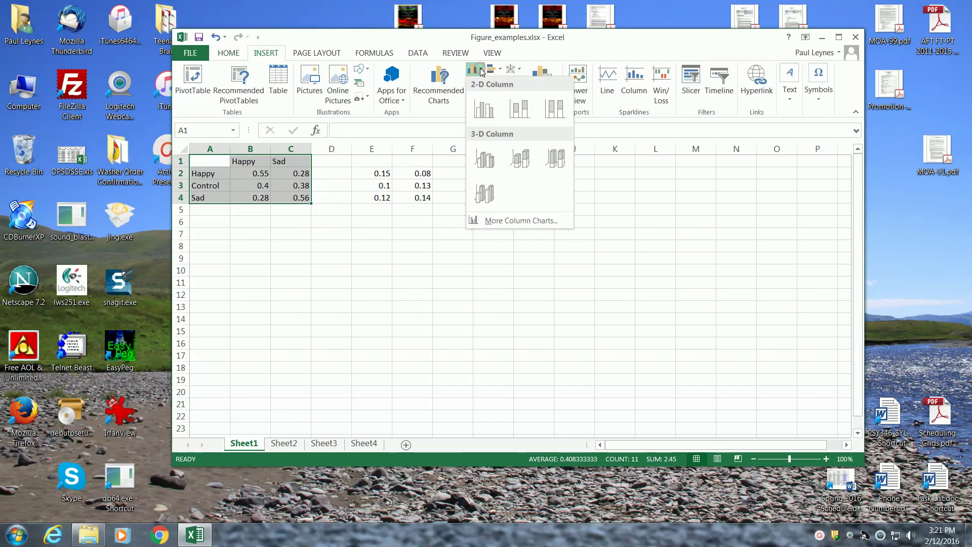
left_click(484, 109)
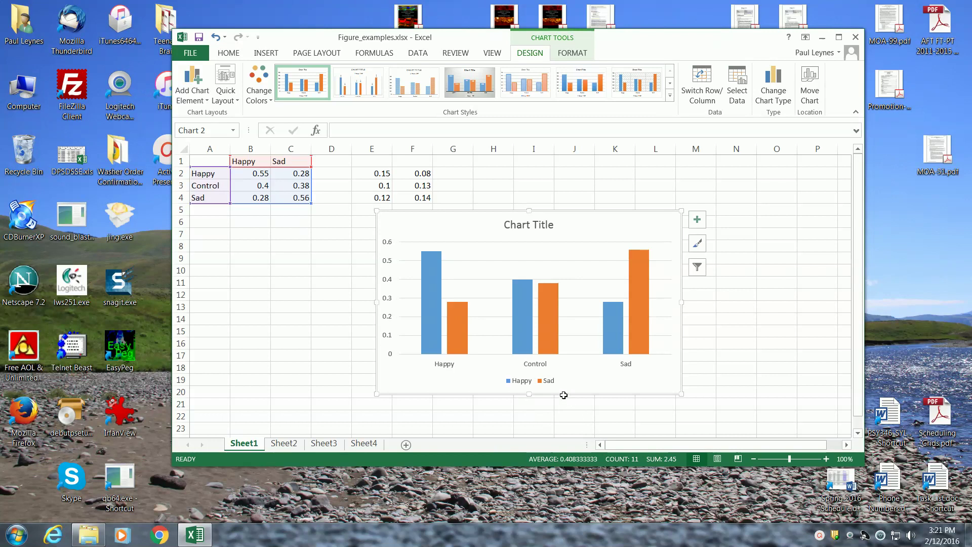
Remove the title and the horizontal gridlines from the new column chart
left_click(534, 225)
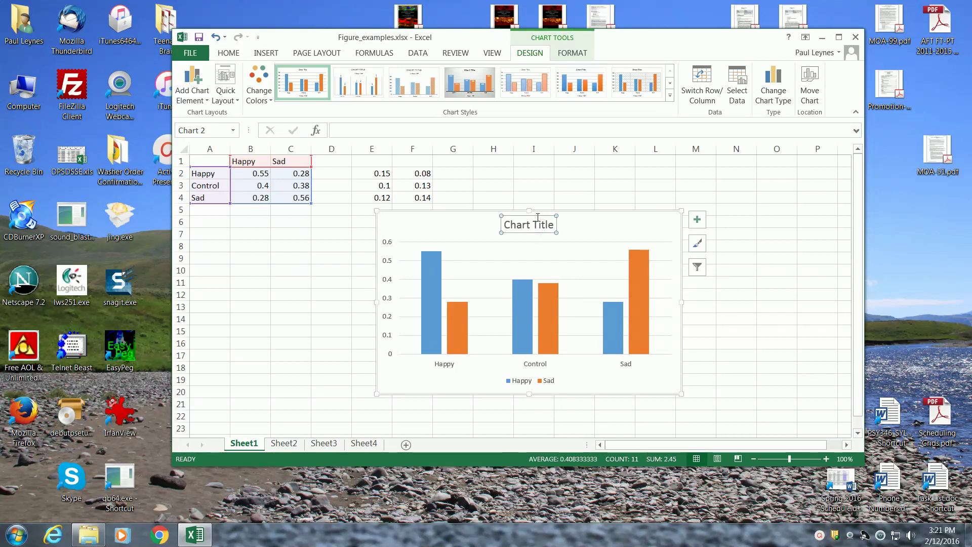
key("Delete")
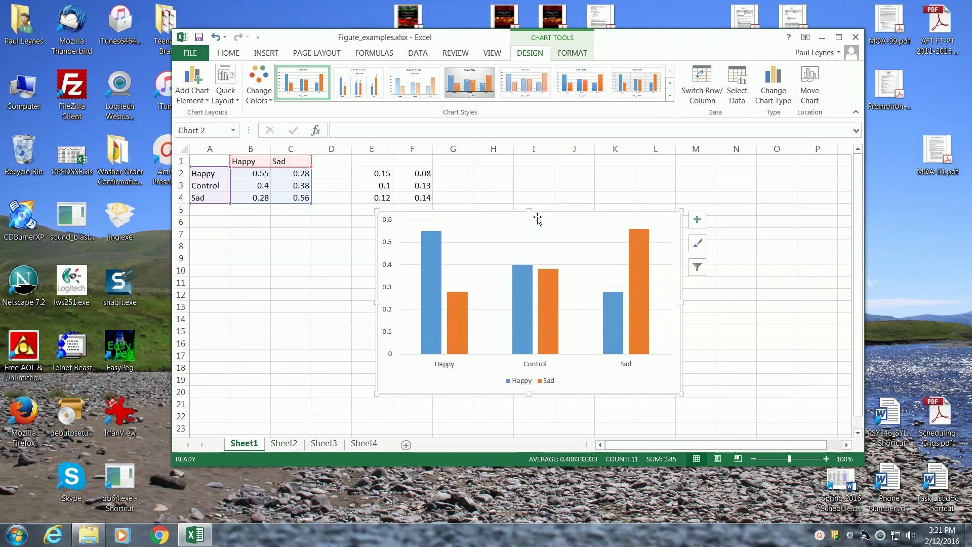
left_click(545, 222)
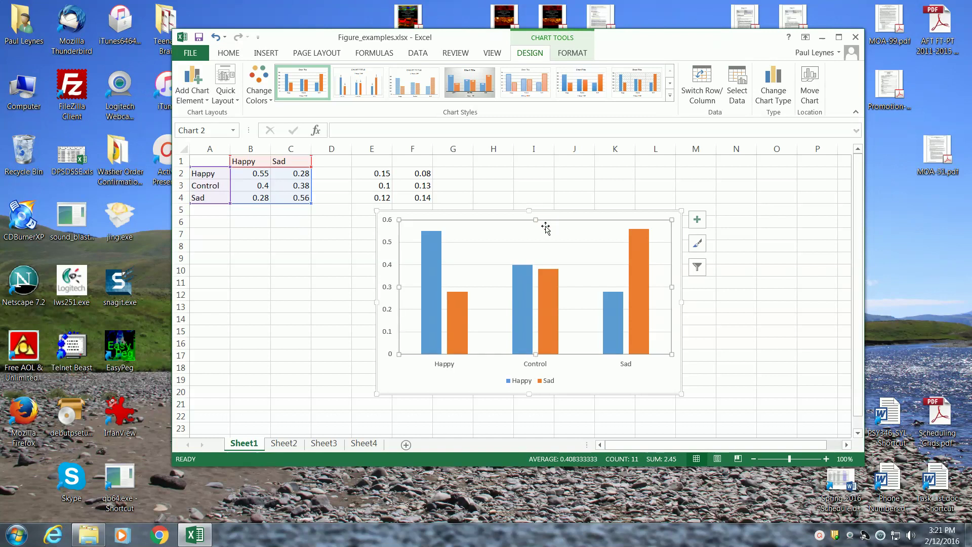
left_click(546, 243)
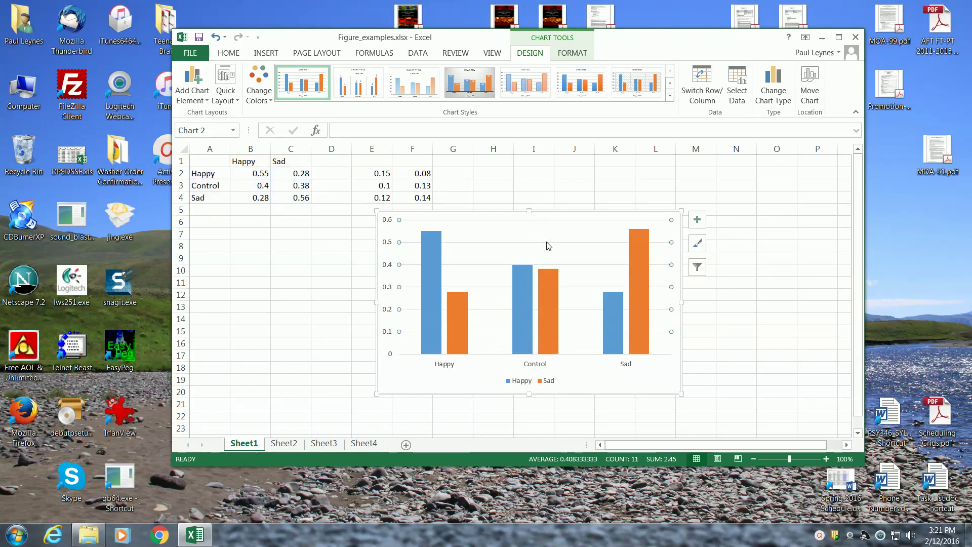
key("Delete")
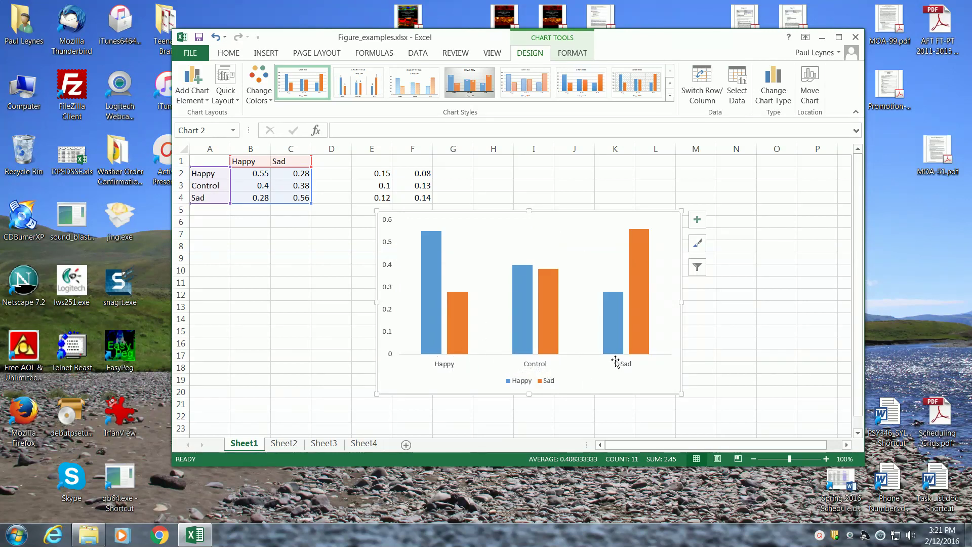
Format the chart's horizontal axis with a solid black line
left_click(697, 220)
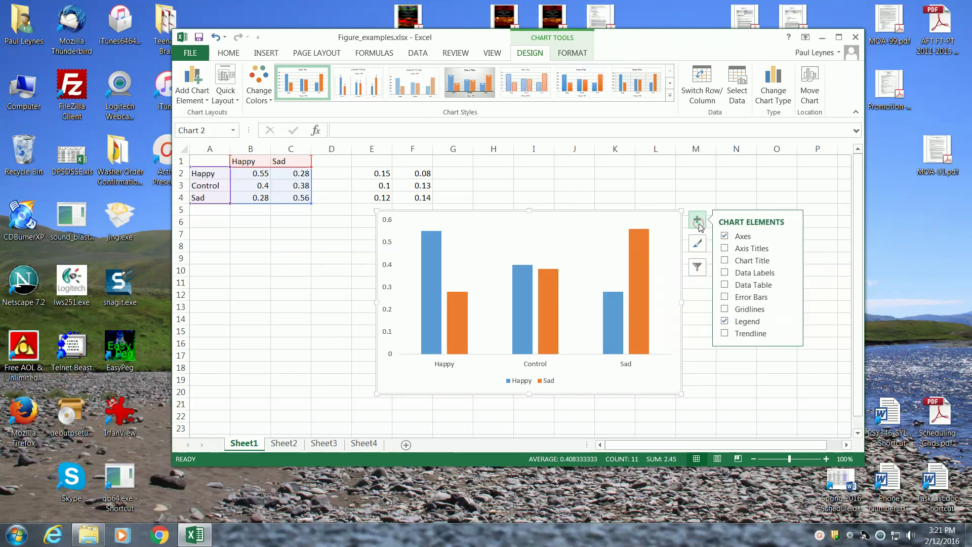
left_click(733, 236)
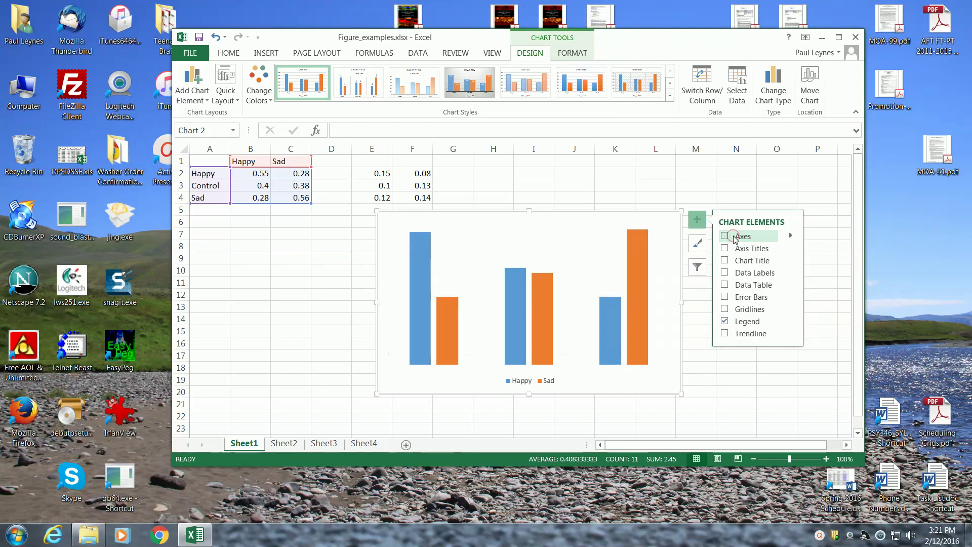
left_click(734, 236)
left_click(790, 235)
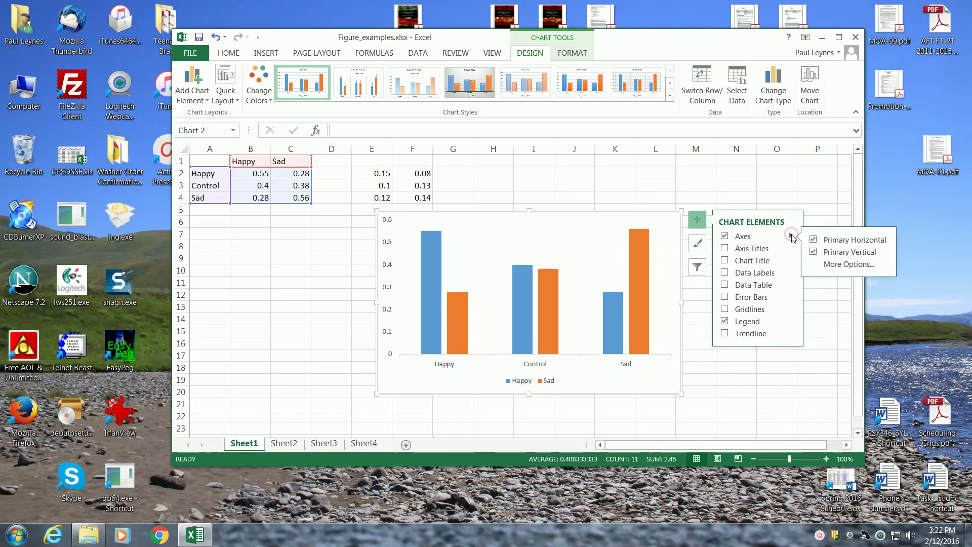
left_click(842, 265)
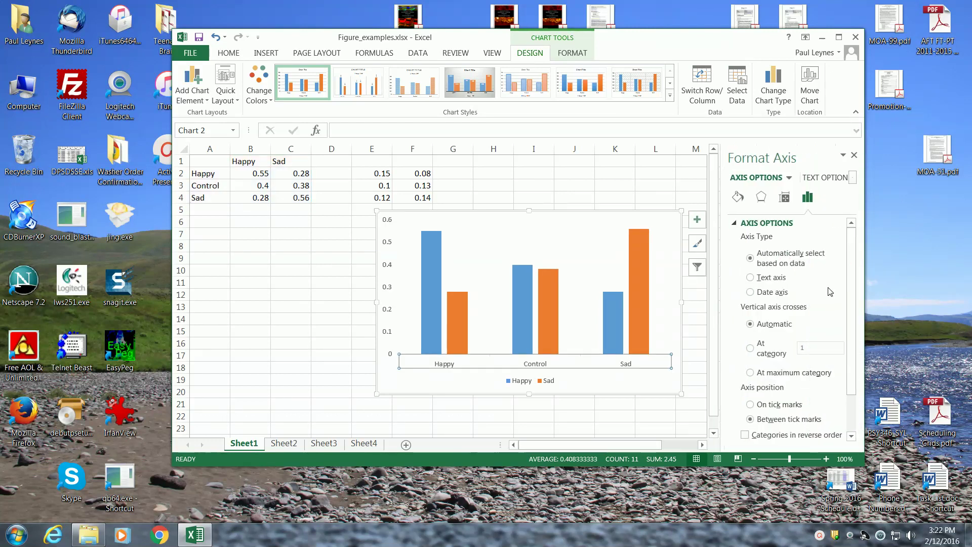
left_click(737, 197)
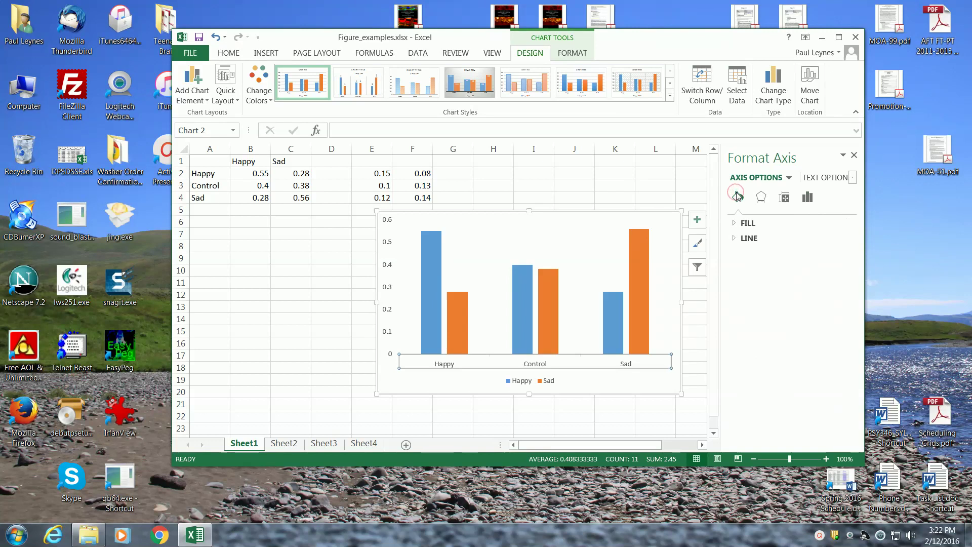
left_click(737, 238)
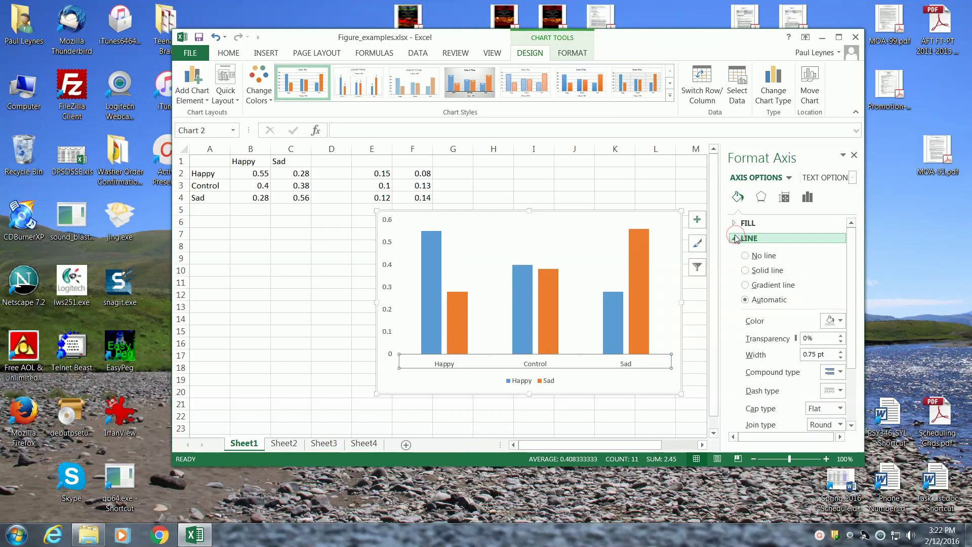
left_click(745, 270)
left_click(840, 321)
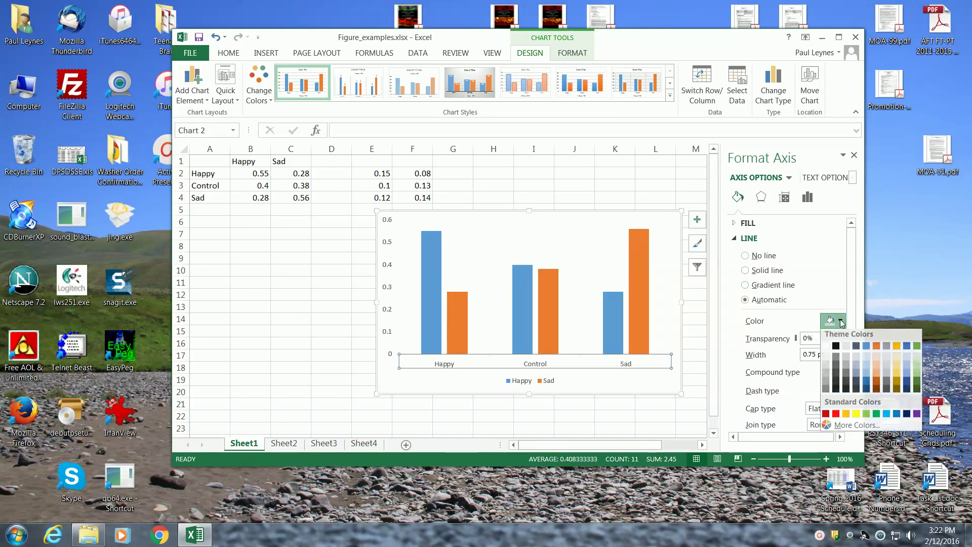
left_click(835, 347)
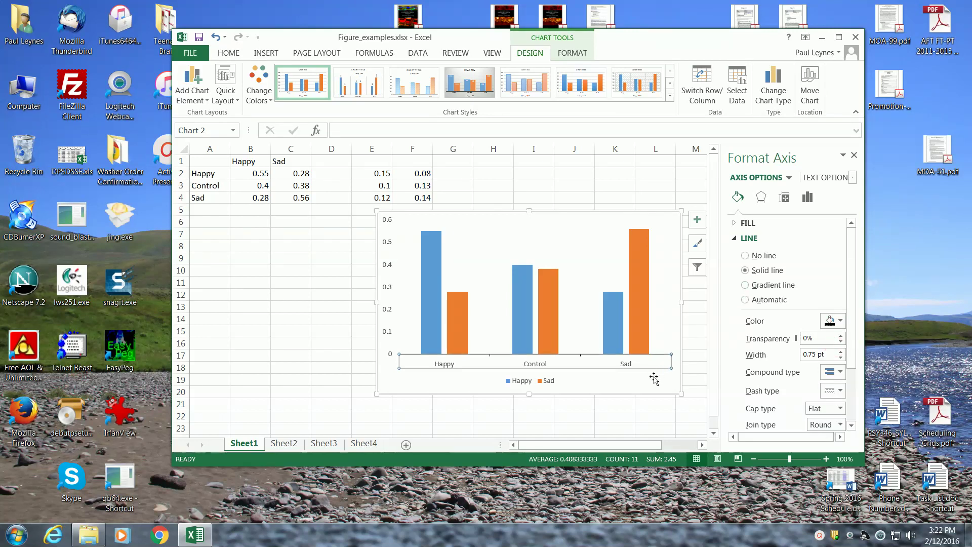
left_click(623, 385)
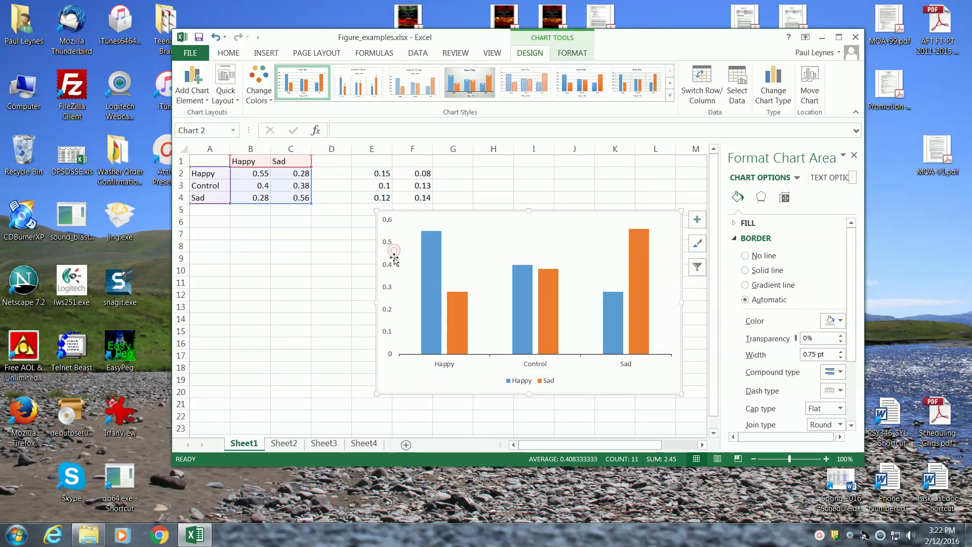
Give the chart's vertical axis a solid black line
left_click(390, 253)
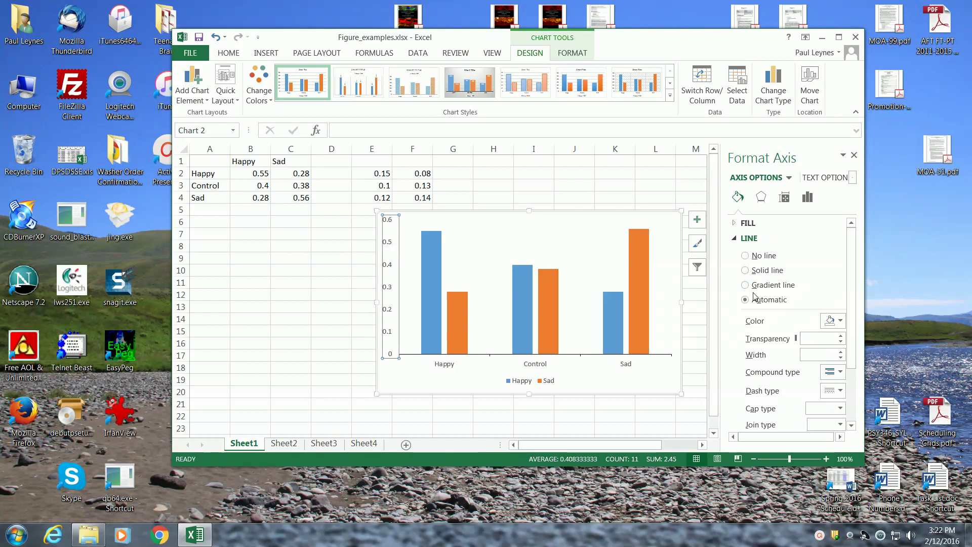
left_click(839, 320)
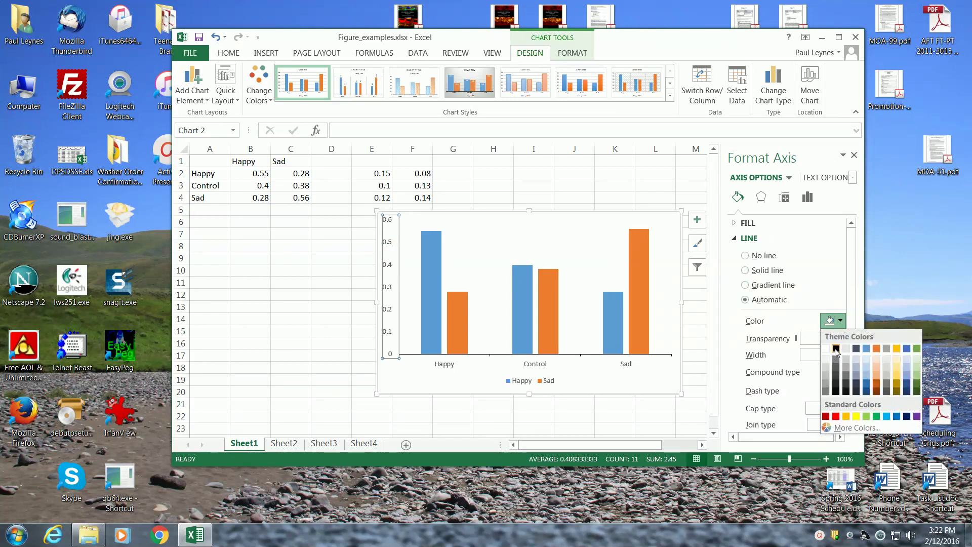
left_click(835, 348)
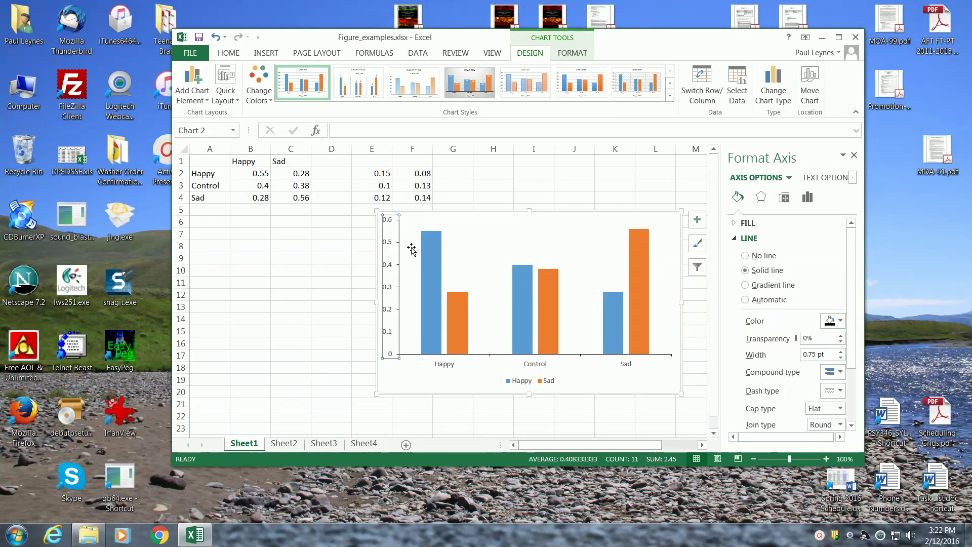
left_click(745, 238)
Set the vertical axis's major tick marks to cross the axis line, and close the axis formatting
left_click(808, 197)
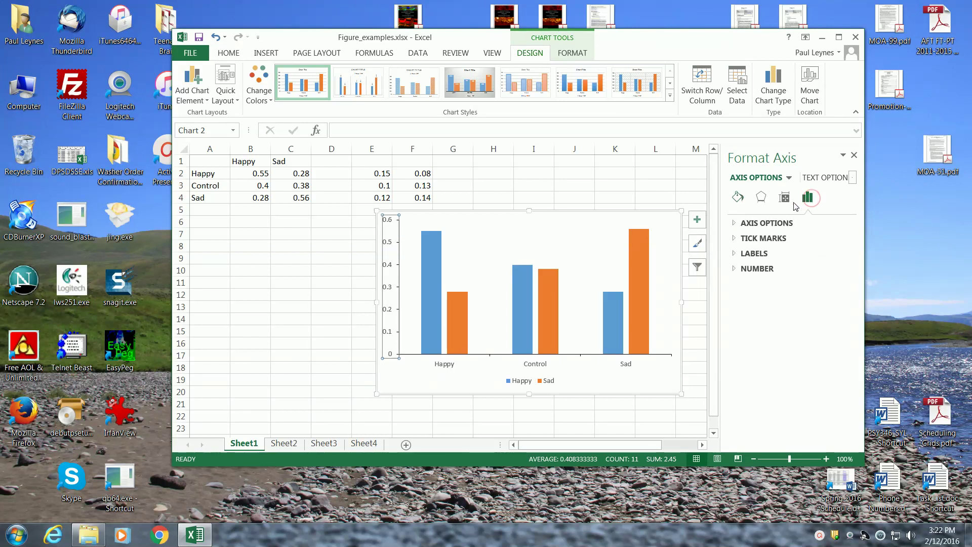
left_click(741, 239)
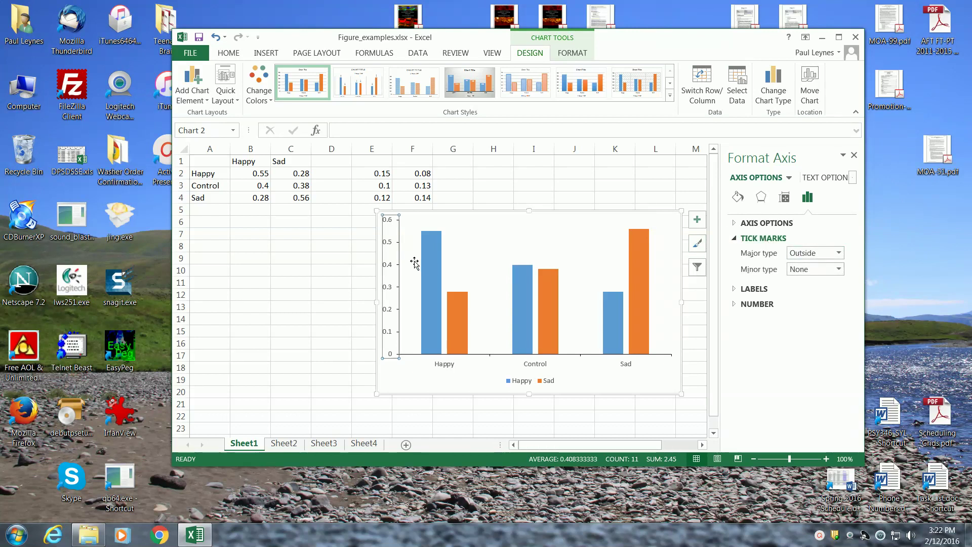
left_click(839, 253)
left_click(830, 266)
left_click(840, 253)
left_click(805, 302)
left_click(854, 155)
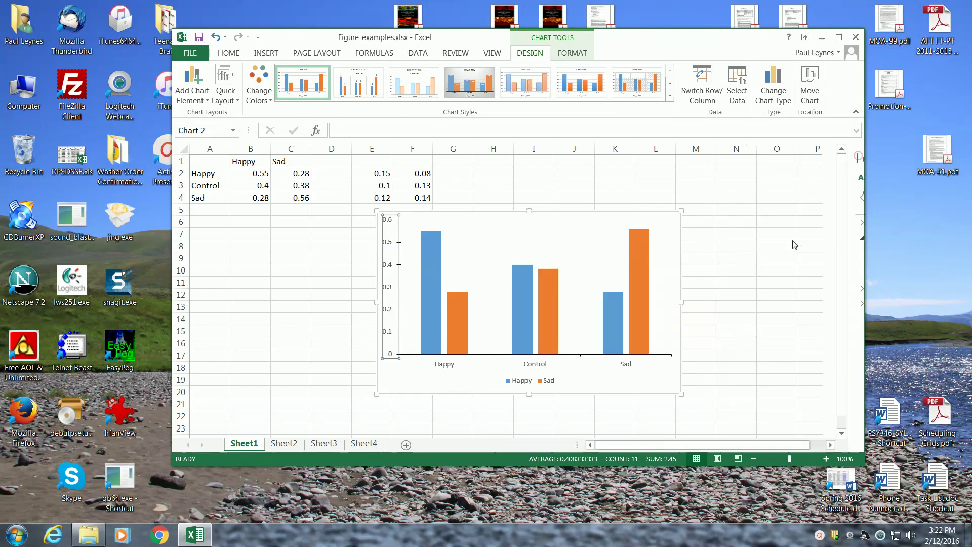
Add axis titles to the chart and change the vertical one to "Mean Proportion of Items Recalled"
left_click(706, 221)
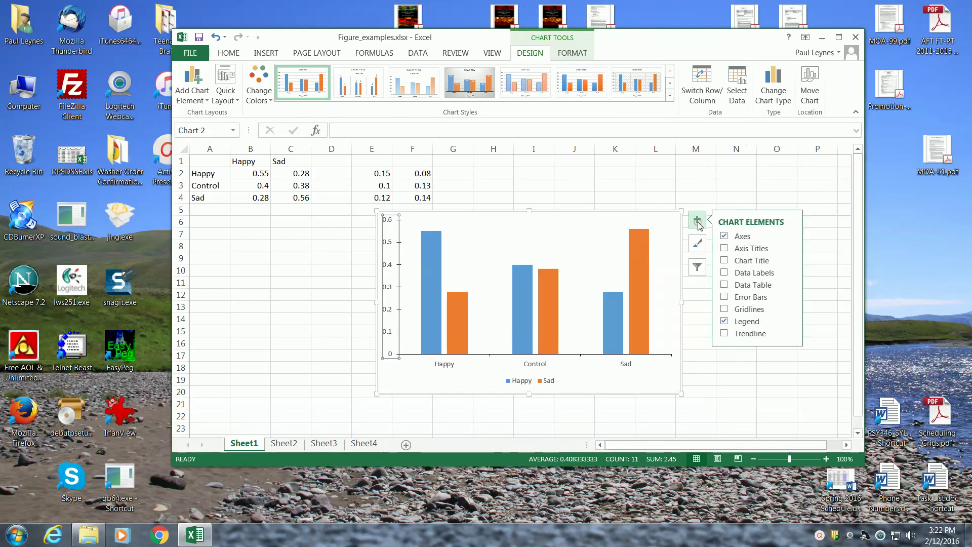
left_click(726, 249)
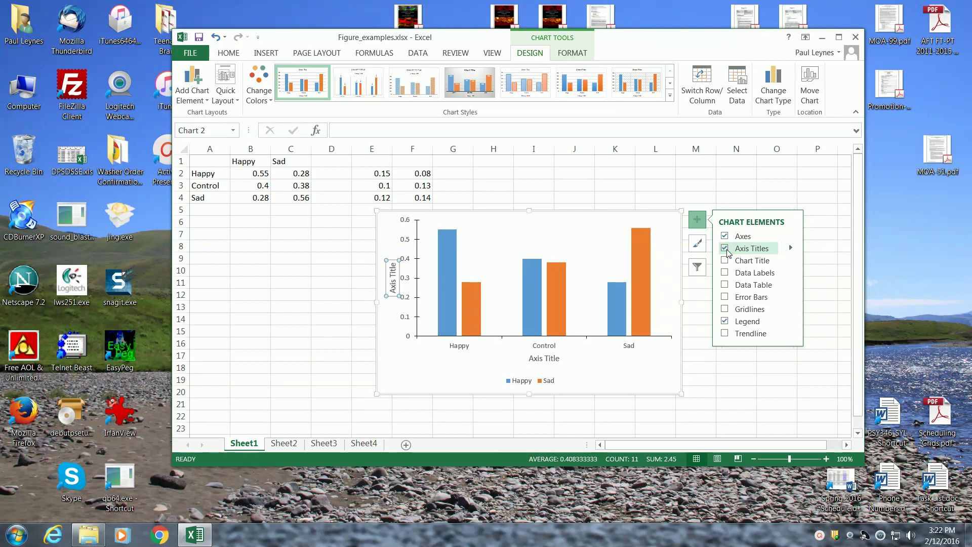
left_click(393, 288)
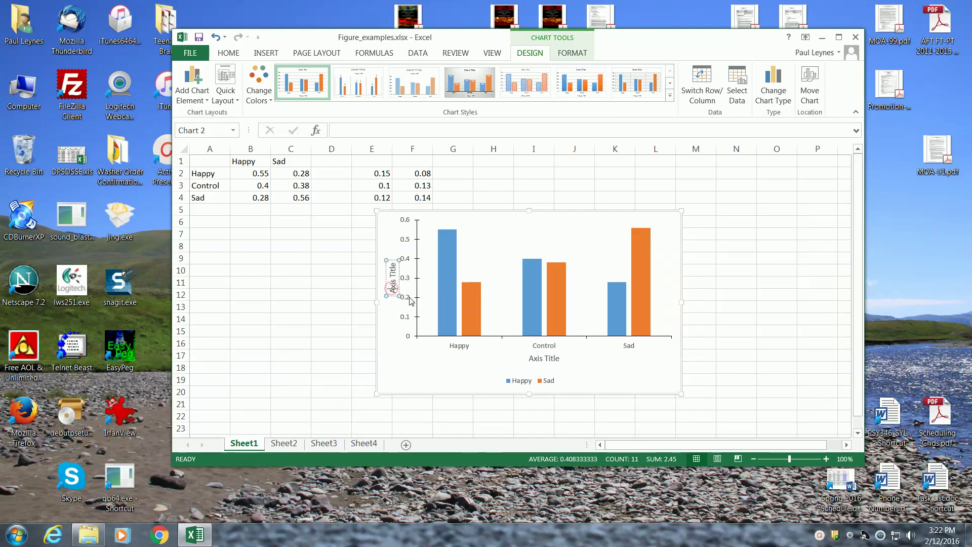
key("Delete")
key("Delete")
key("Delete")
key("Delete")
key("Delete")
key("Delete")
key("Delete")
key("Delete")
key("Delete")
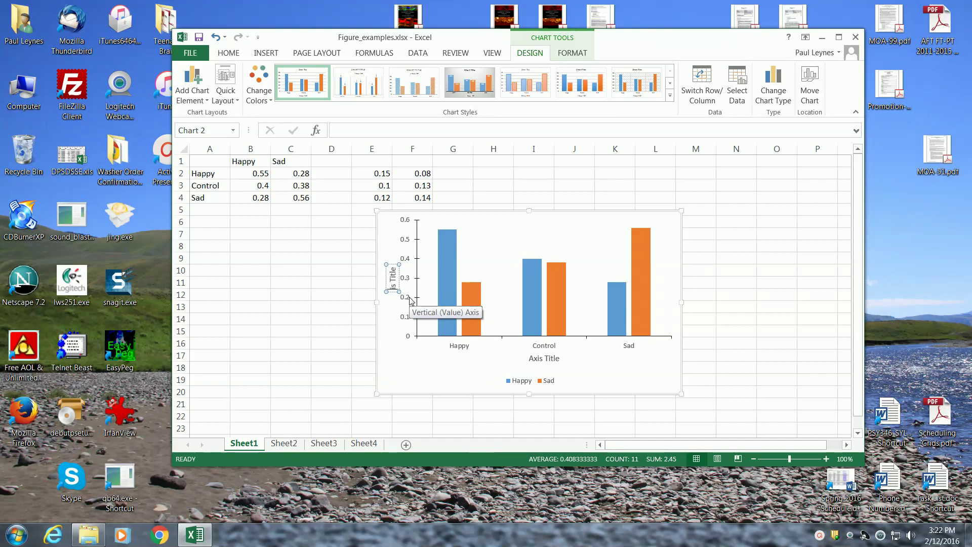
key("Delete")
type("Mean Prop")
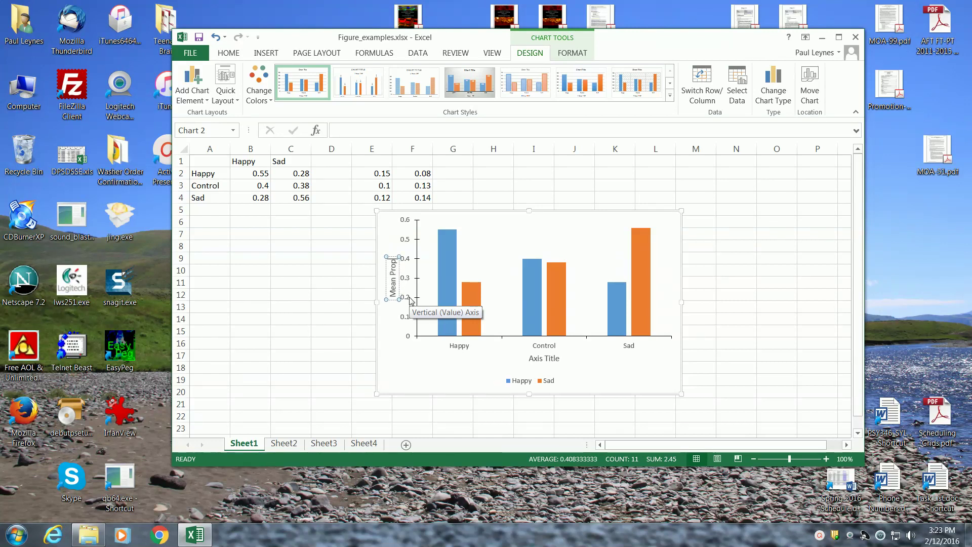
type("ortion of")
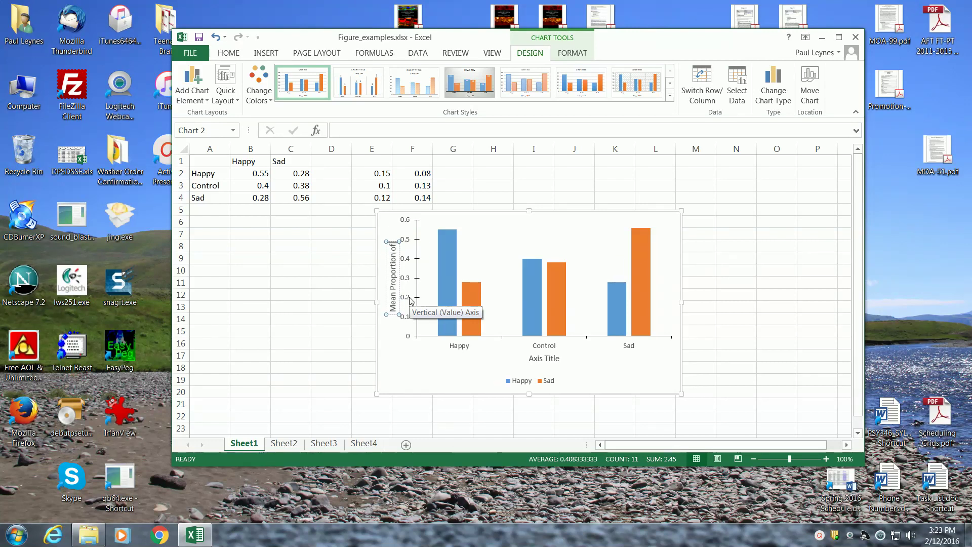
type(" Items")
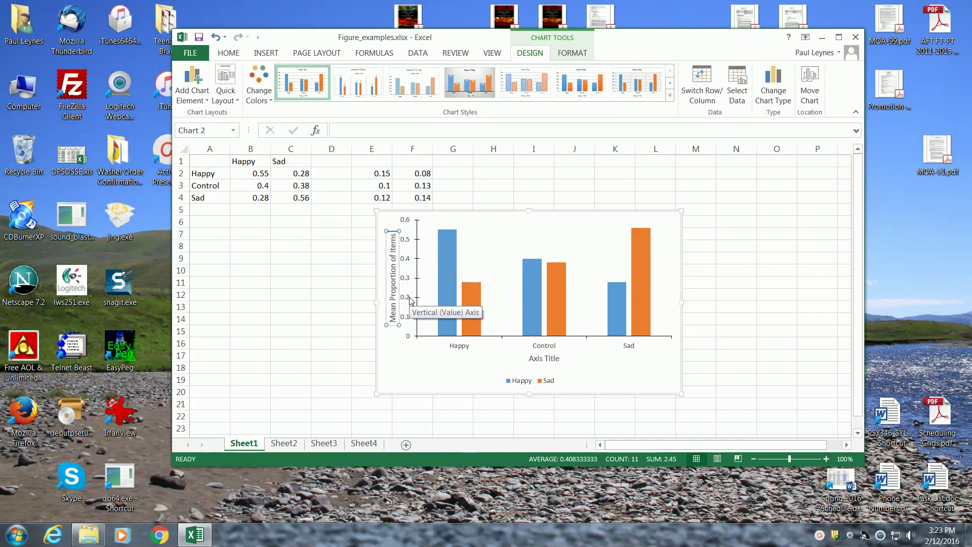
type(" Recalled")
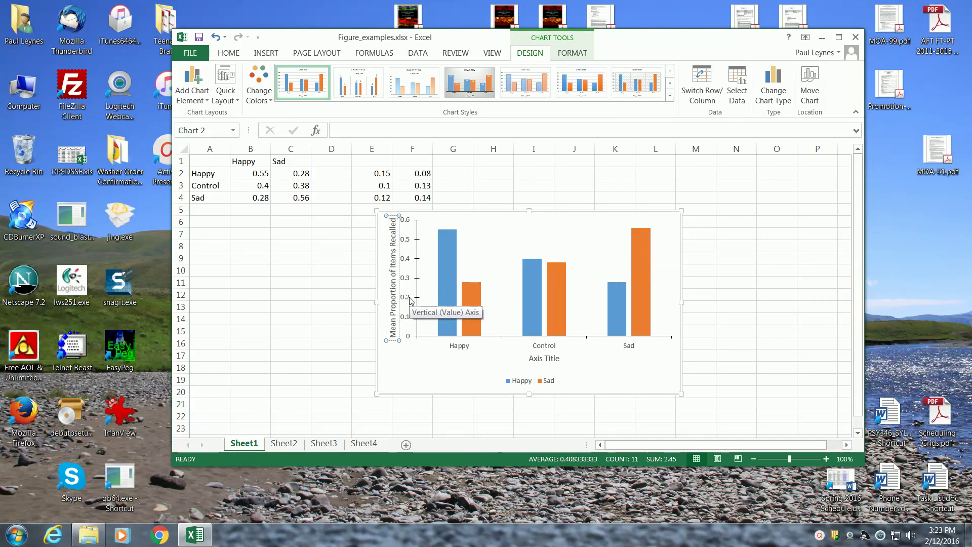
Reduce the font size of the entire vertical axis title by one increment and deselect the title
key("ctrl+a")
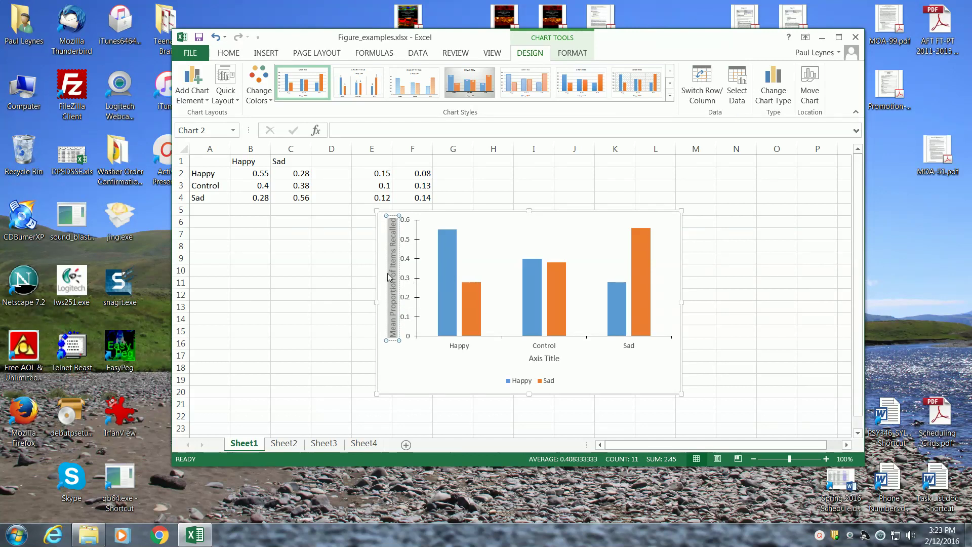
right_click(395, 304)
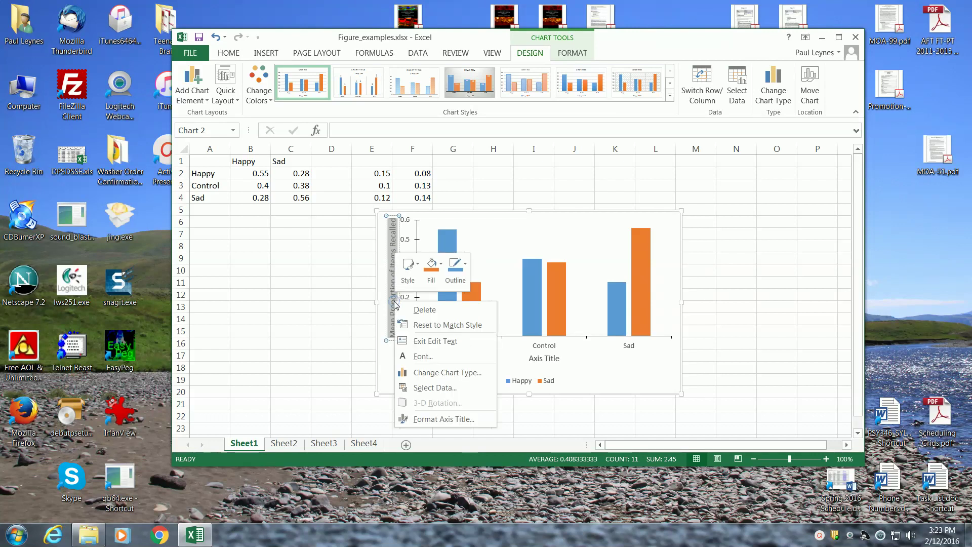
left_click(424, 357)
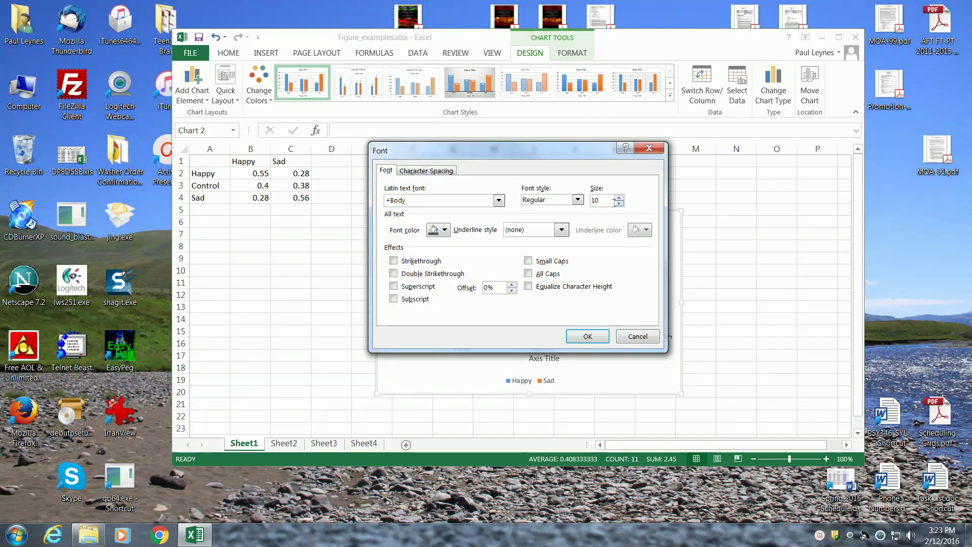
left_click(619, 203)
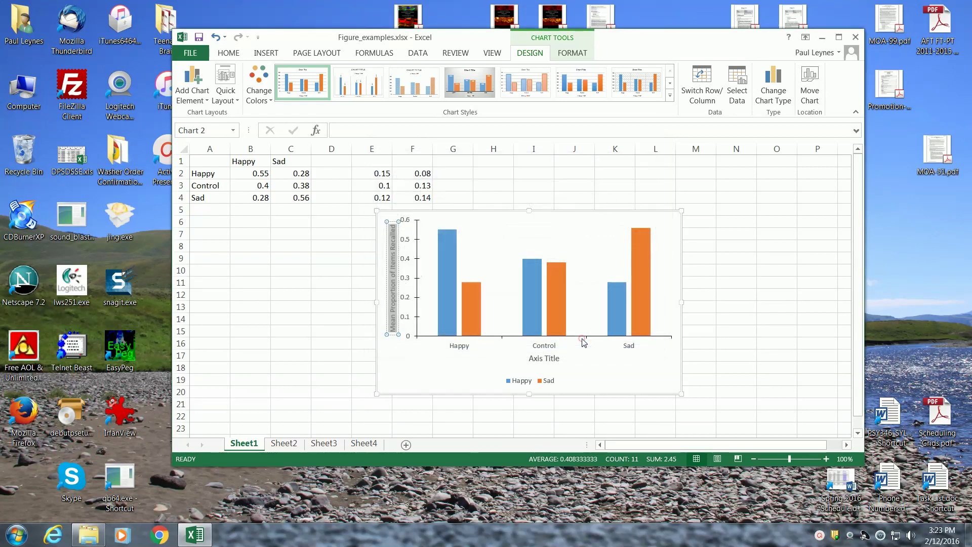
left_click(583, 337)
left_click(425, 372)
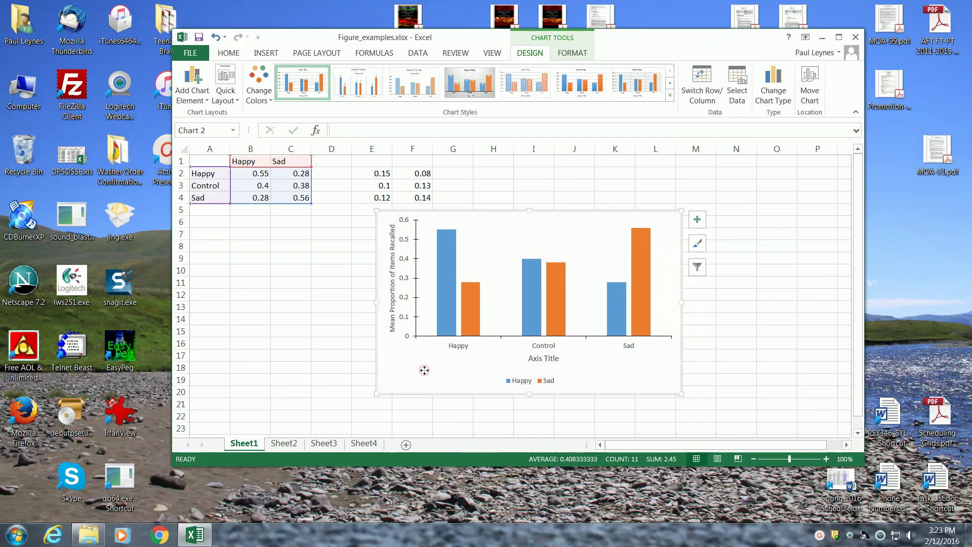
Replace the horizontal axis title's placeholder text with "Study Mood"
left_click(542, 362)
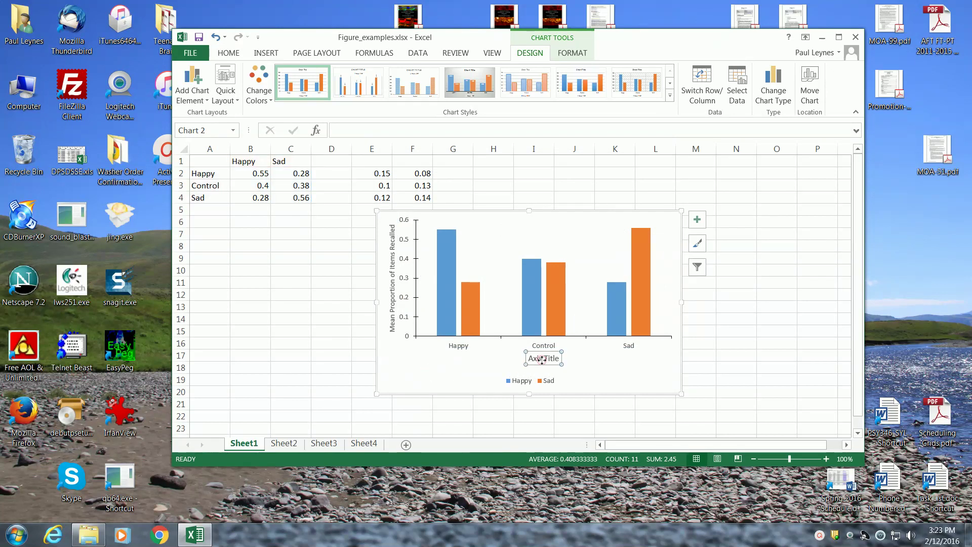
left_click(543, 360)
key("BackSpace")
key("BackSpace")
key("BackSpace")
key("BackSpace")
key("BackSpace")
key("BackSpace")
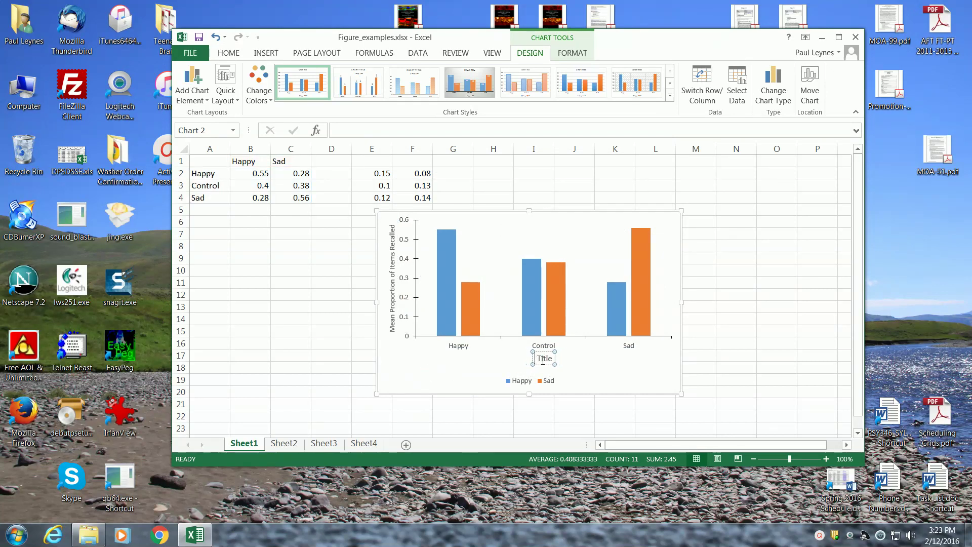
type("Study Mood")
left_click(595, 363)
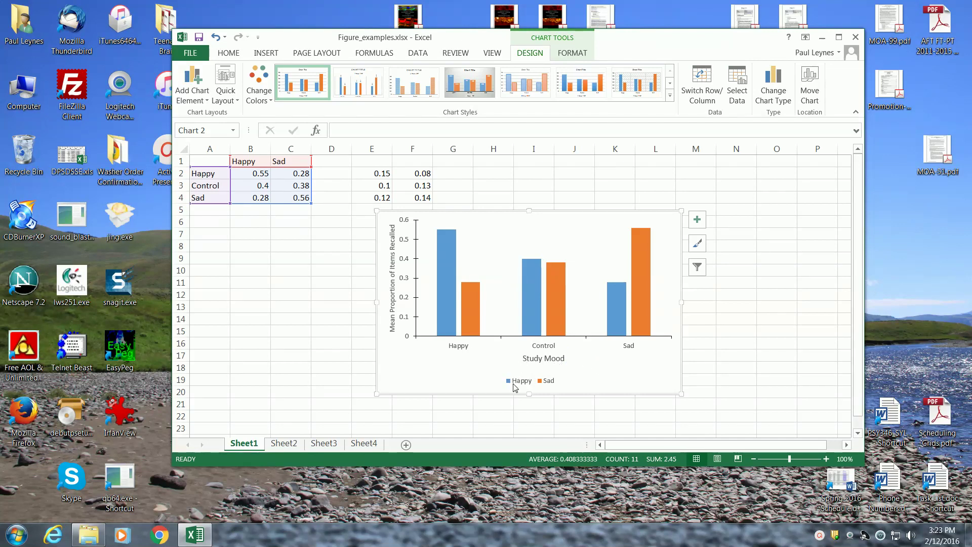
Place the chart's legend on the right side of the plot using the Right legend option
left_click(697, 219)
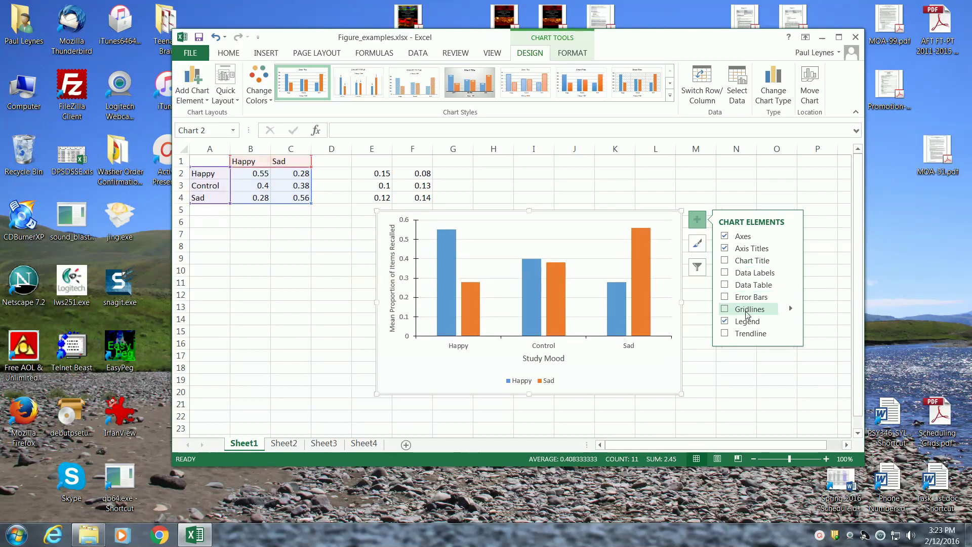
left_click(743, 322)
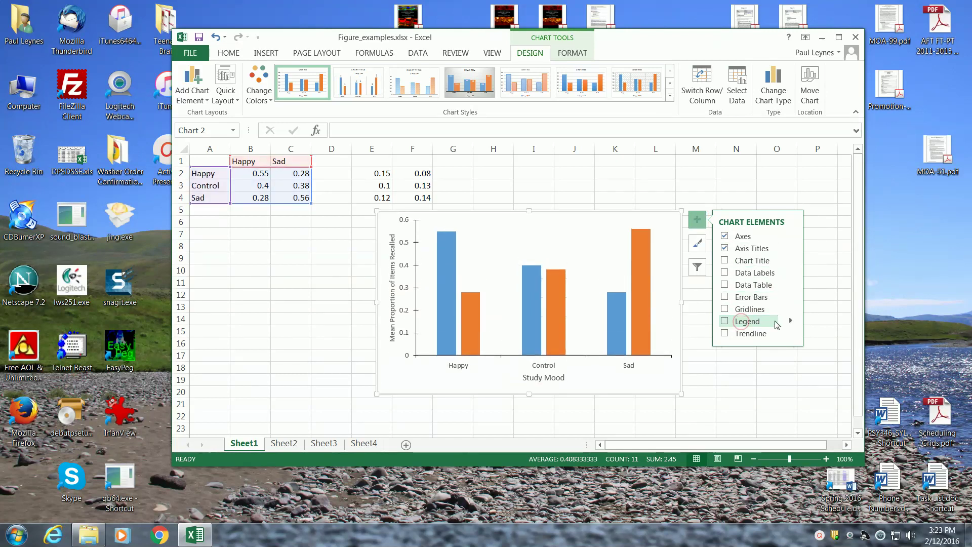
left_click(749, 321)
left_click(790, 321)
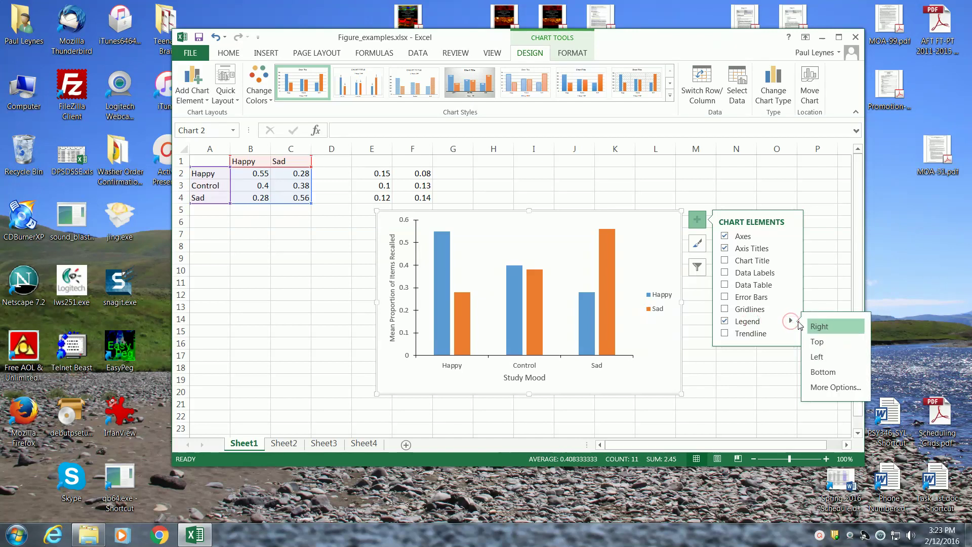
left_click(815, 326)
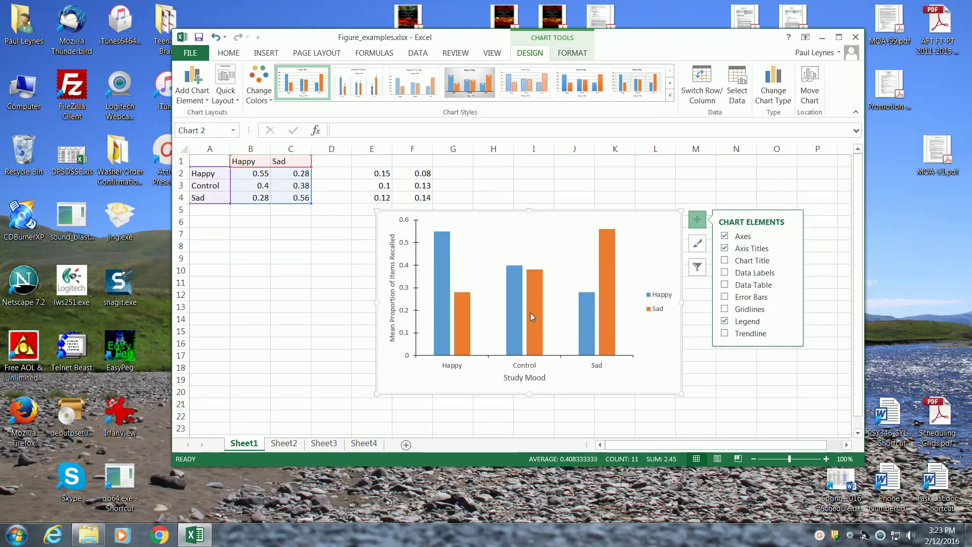
Give only the Sad category's Sad-series column a solid black fill and a solid border line
left_click(608, 252)
right_click(609, 254)
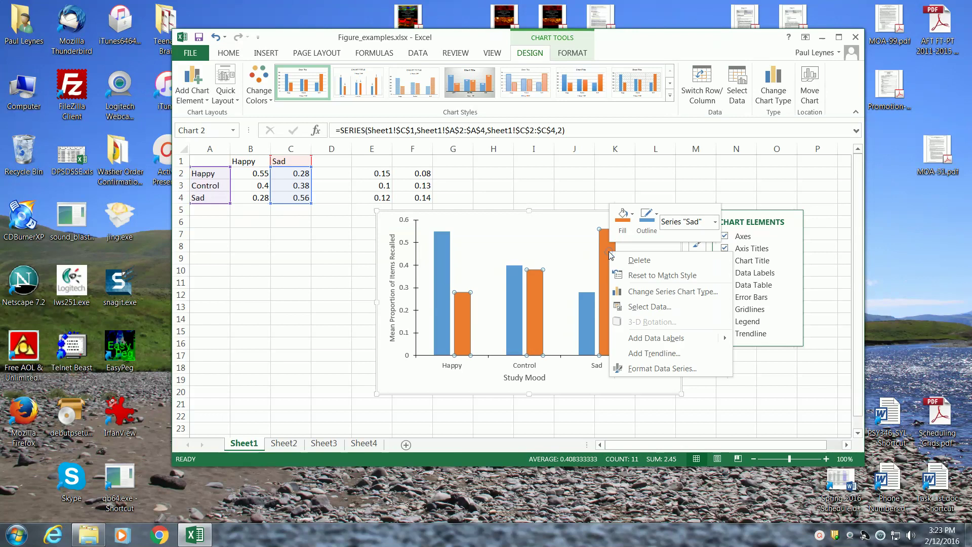
left_click(608, 252)
double_click(608, 251)
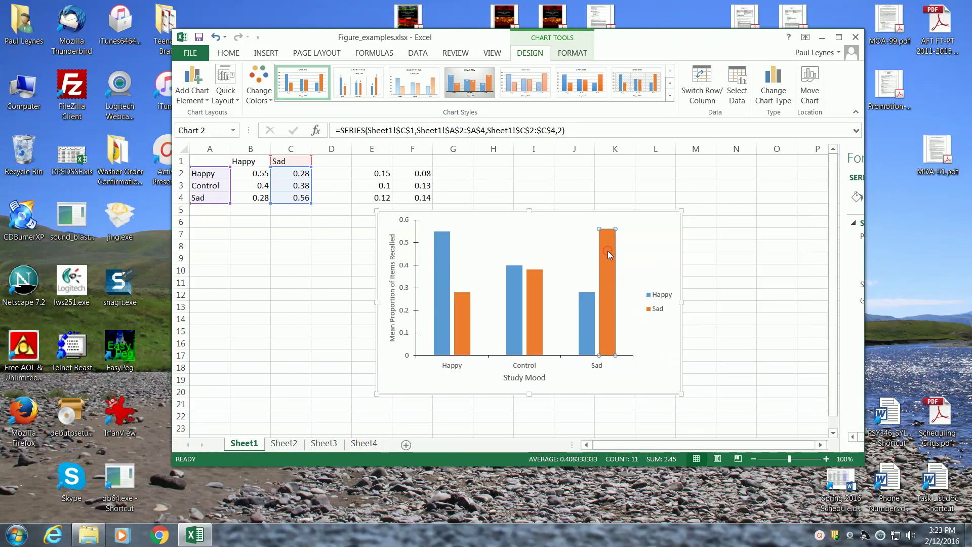
left_click(698, 219)
left_click(738, 197)
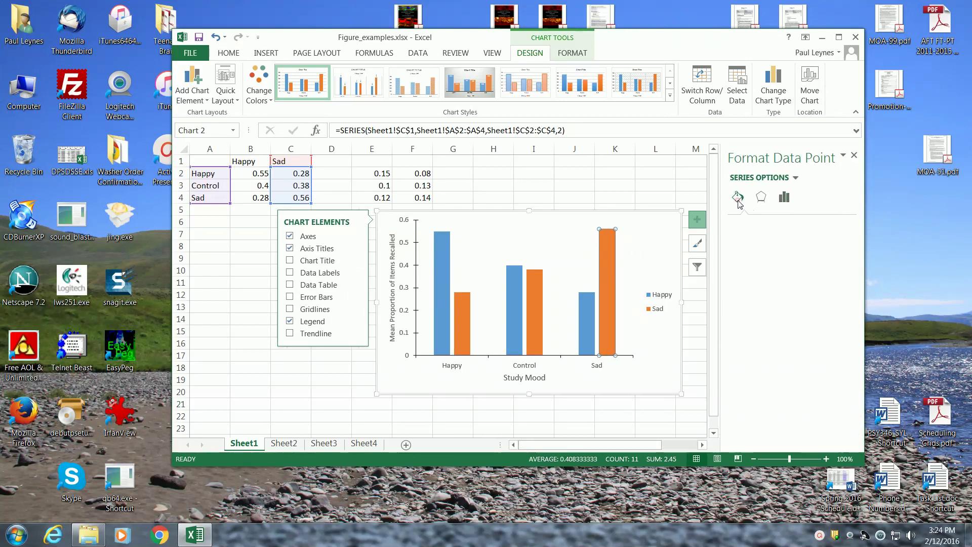
left_click(730, 225)
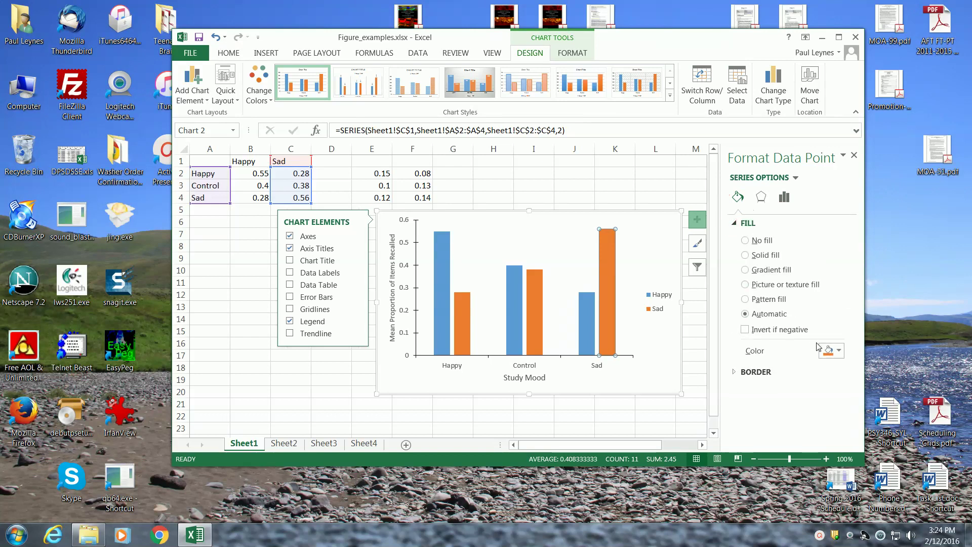
left_click(835, 351)
left_click(839, 380)
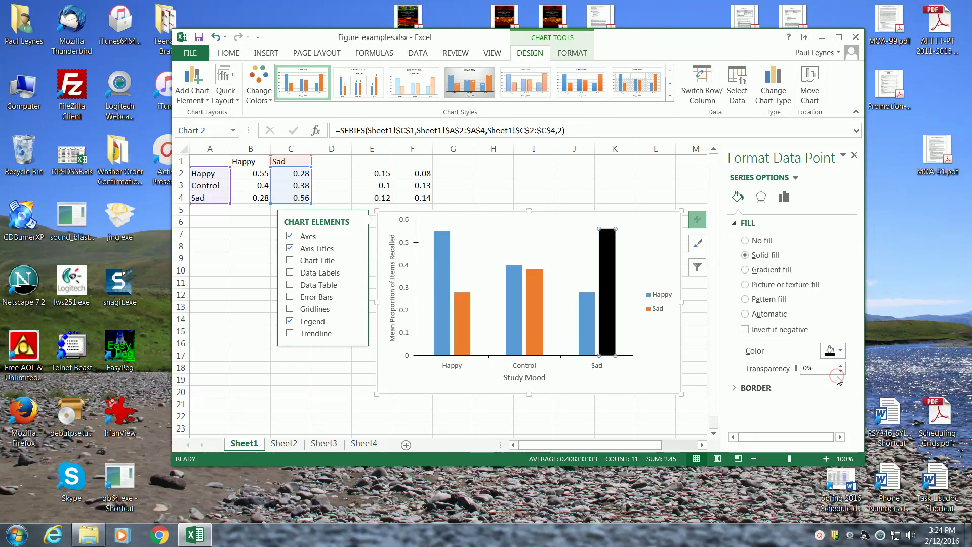
left_click(749, 388)
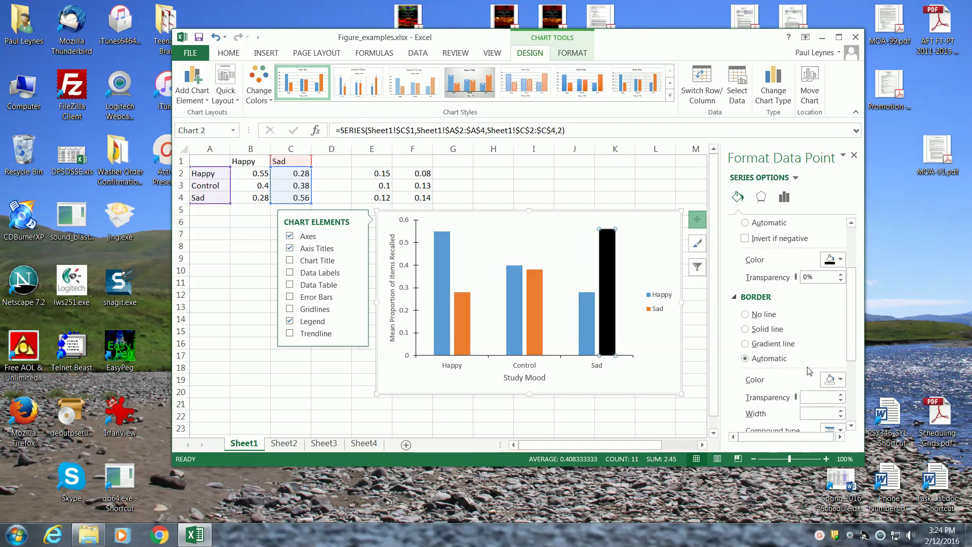
left_click(753, 330)
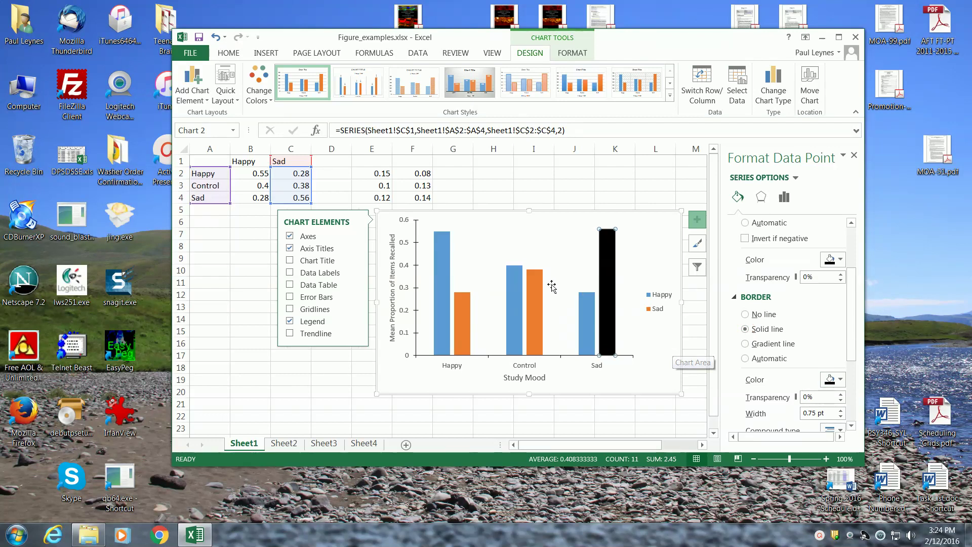
left_click(649, 347)
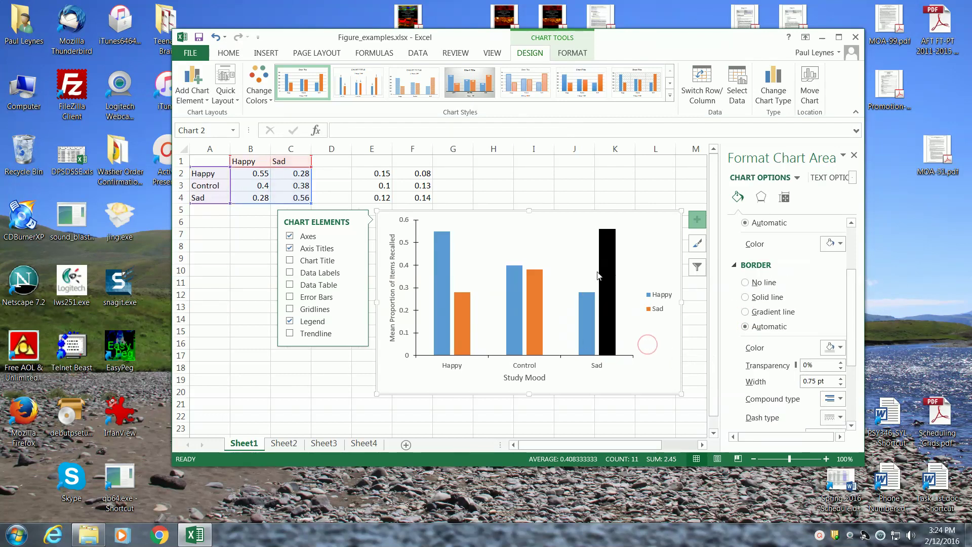
Fill the whole Sad data series with black and close the series formatting
left_click(536, 294)
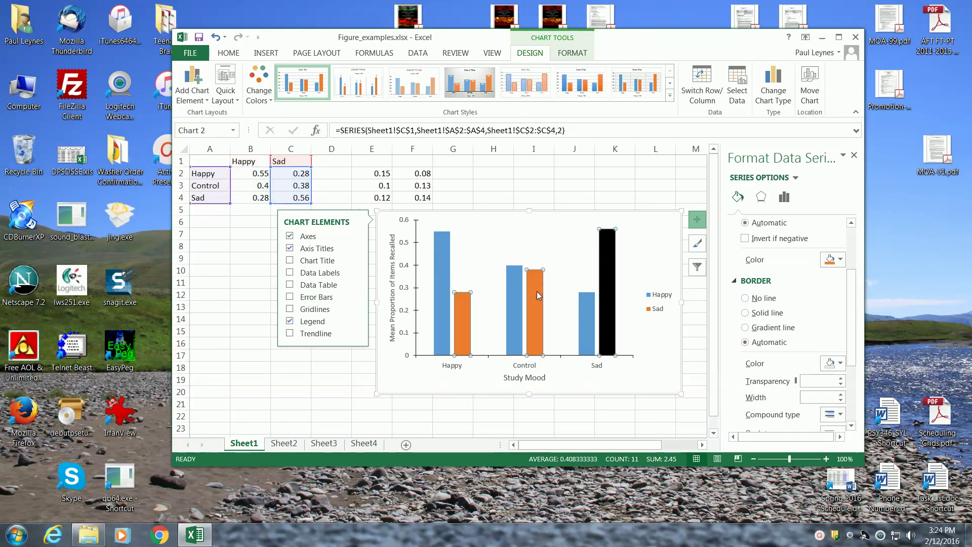
left_click(840, 259)
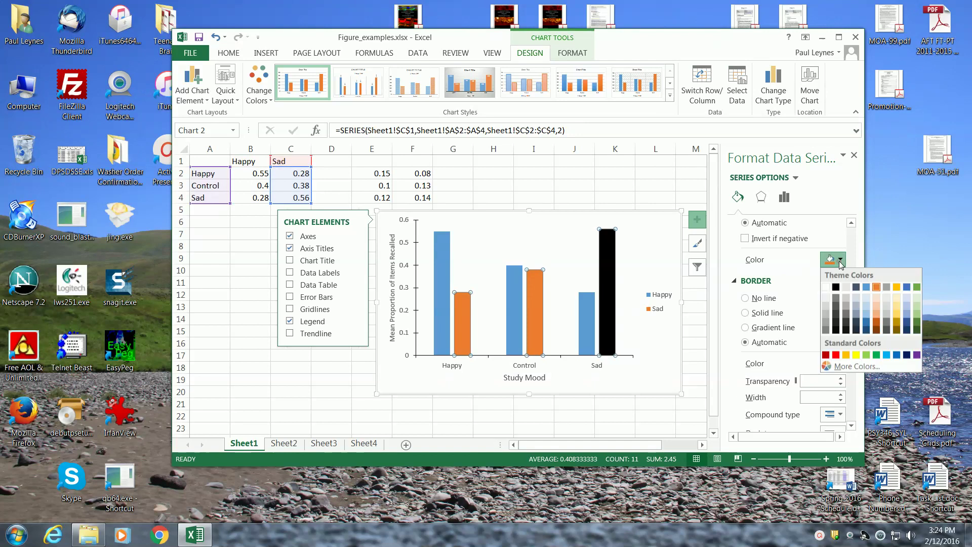
left_click(836, 287)
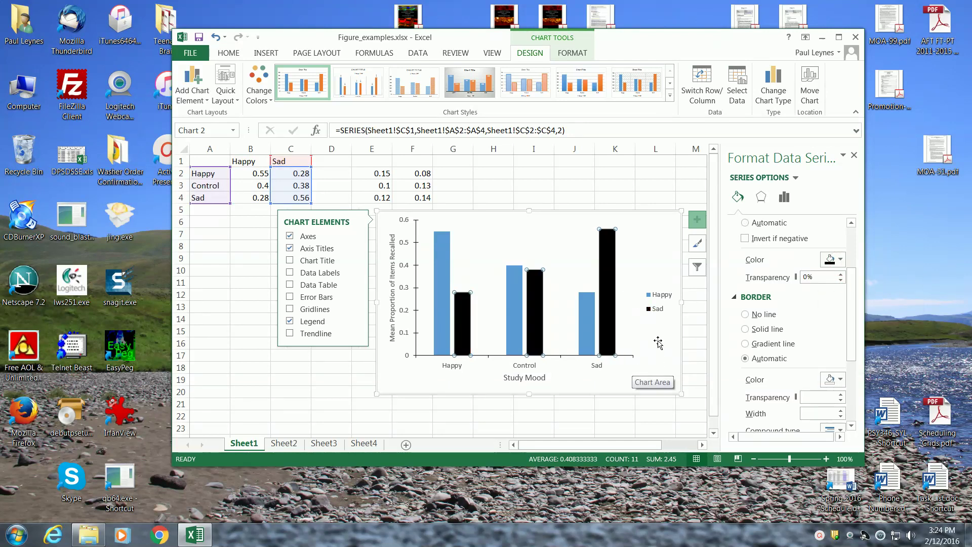
left_click(854, 155)
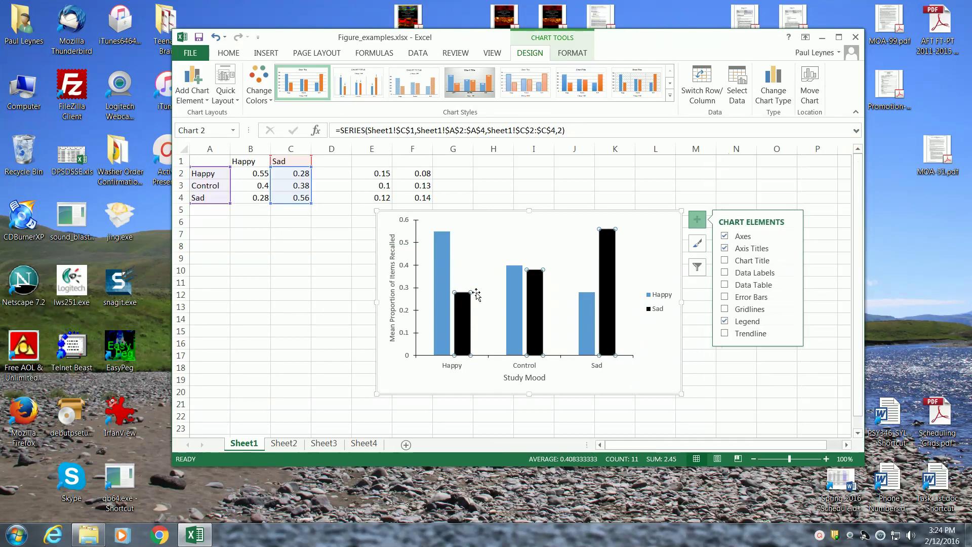
Add error bars to the Sad series and open their detailed formatting options
left_click(725, 298)
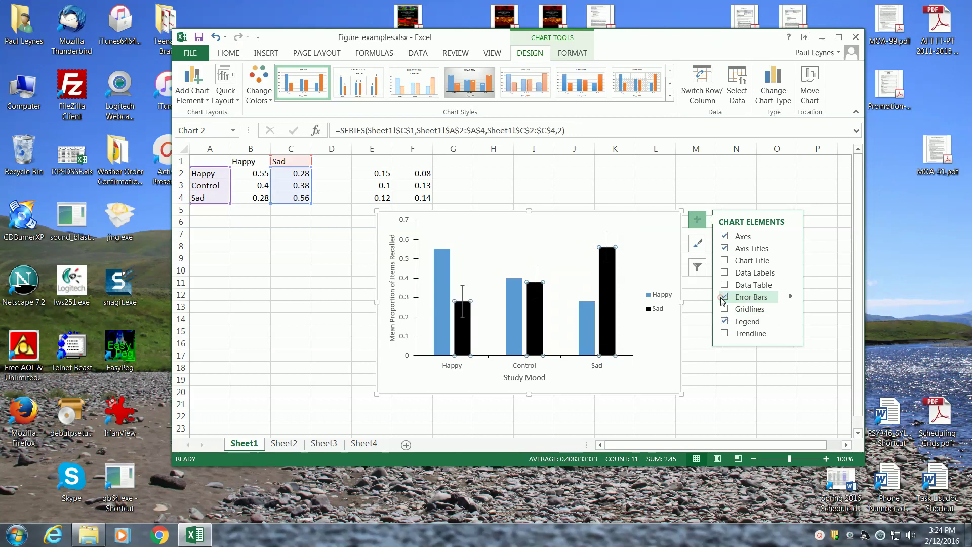
left_click(792, 298)
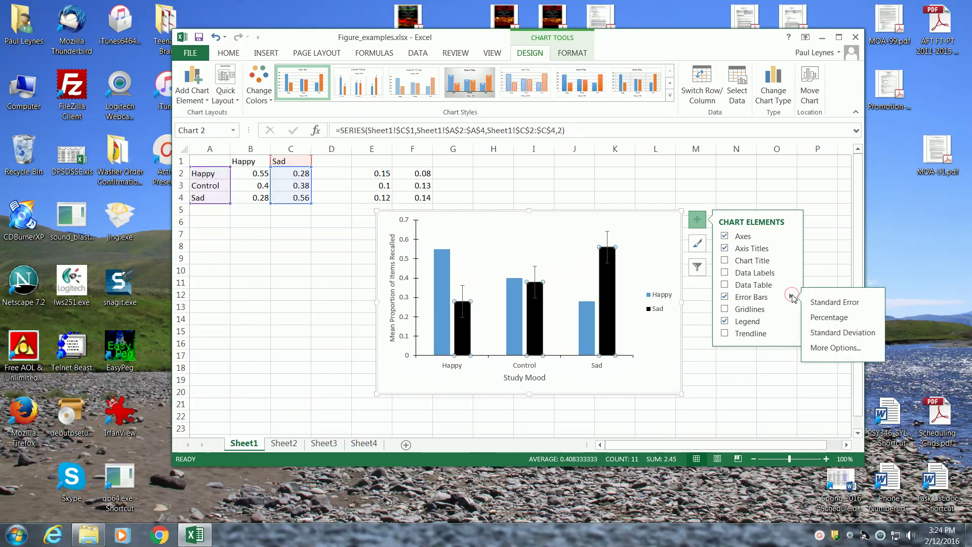
left_click(835, 348)
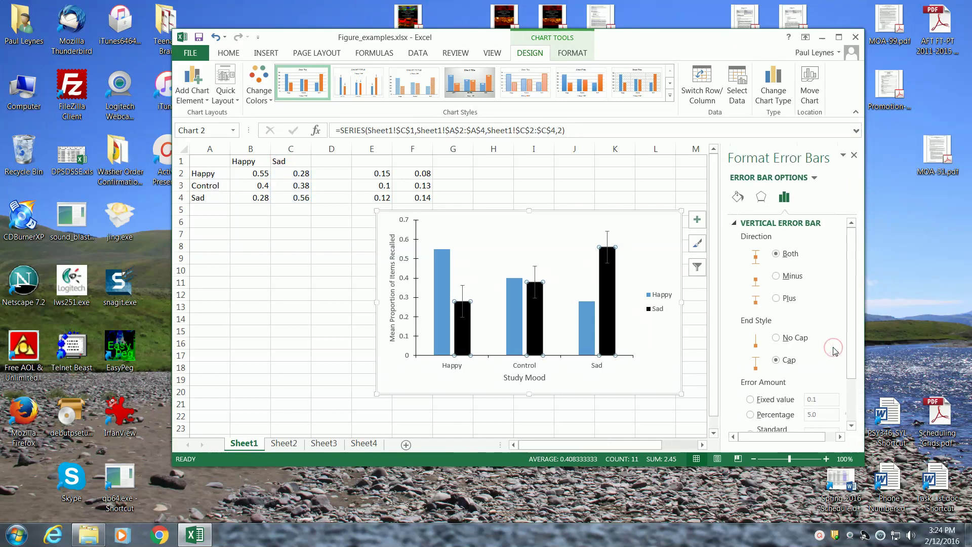
Use cells F2:F4 as the custom positive error values for the Sad series and set the error bar direction to Plus
left_click_drag(853, 333, 855, 409)
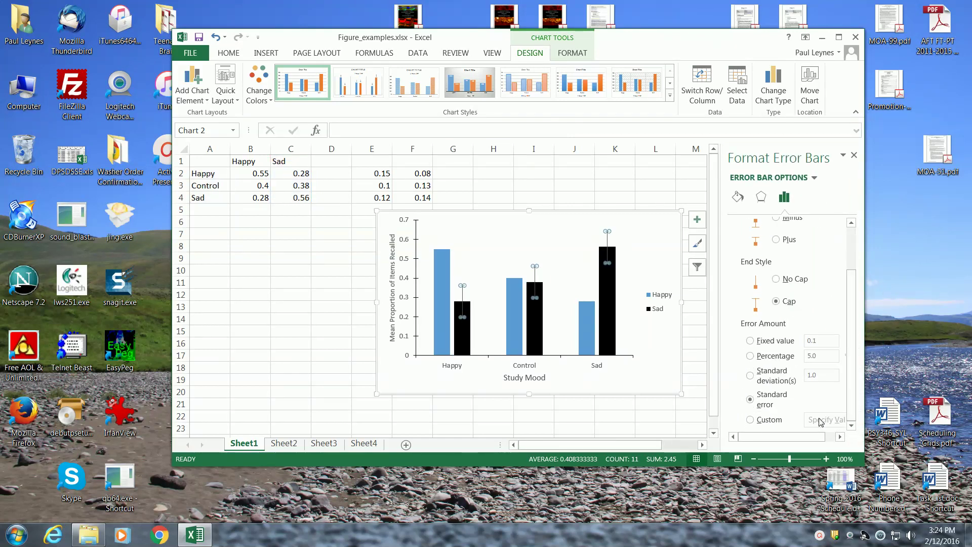
left_click(750, 420)
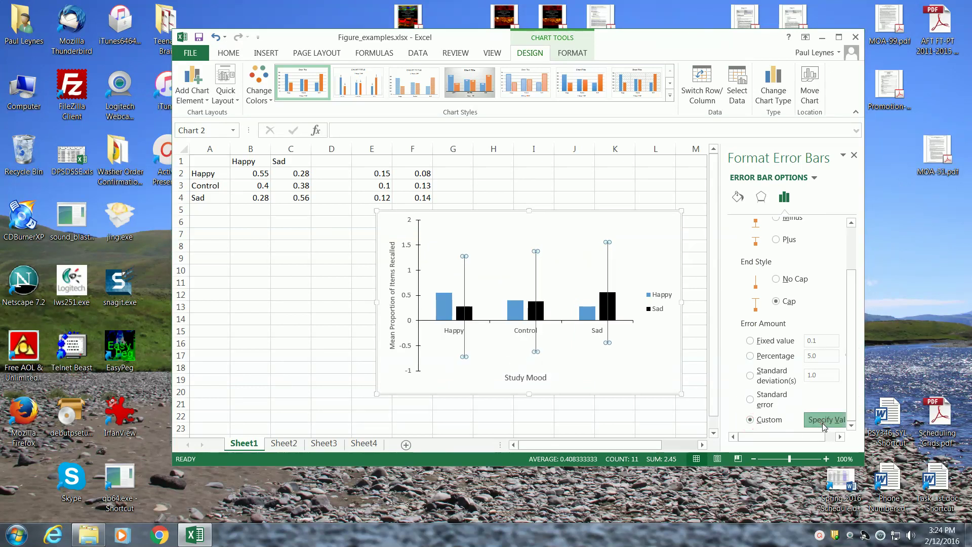
left_click(823, 424)
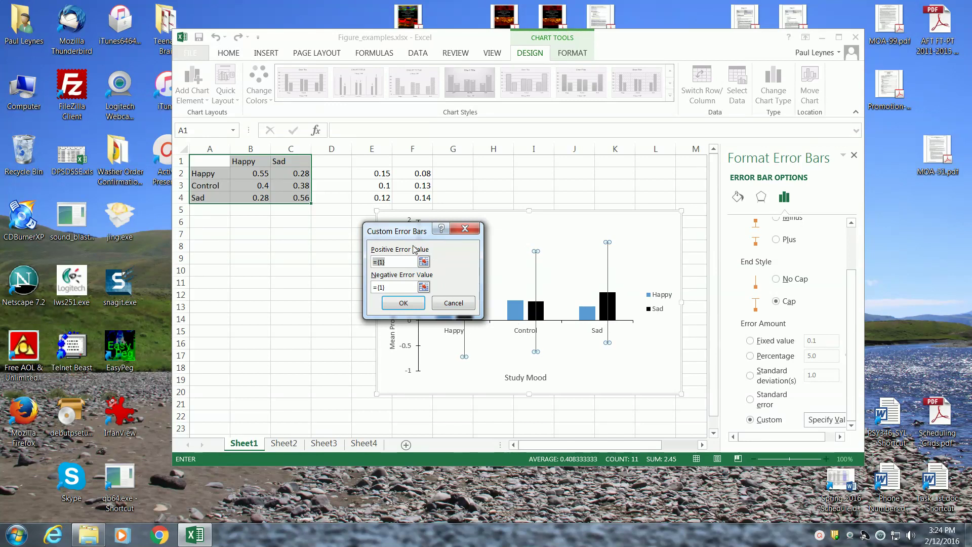
left_click_drag(413, 233, 297, 244)
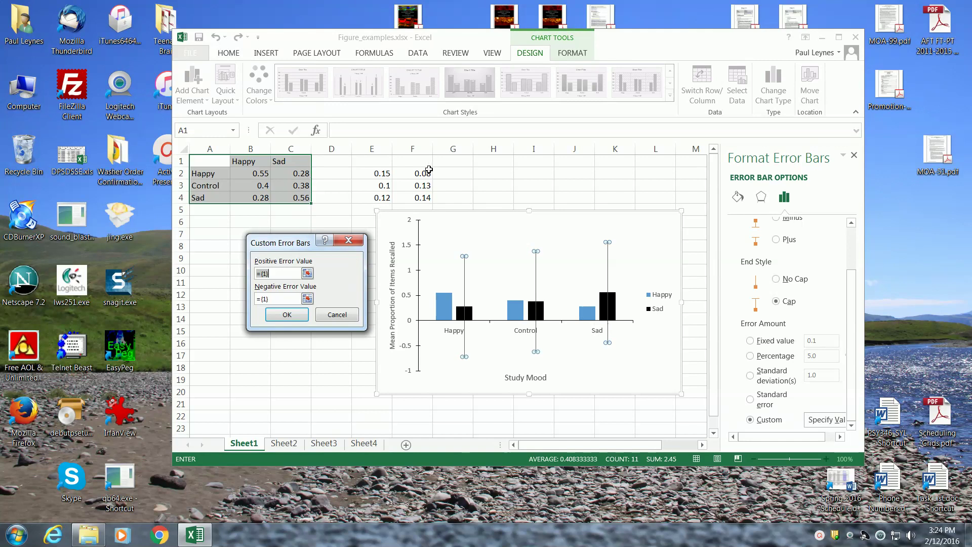
left_click_drag(416, 173, 421, 199)
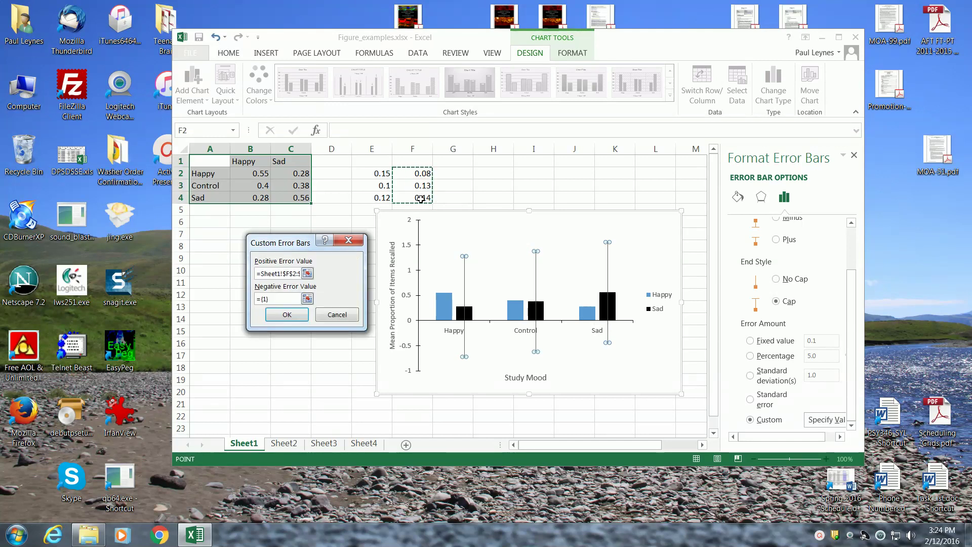
left_click(287, 315)
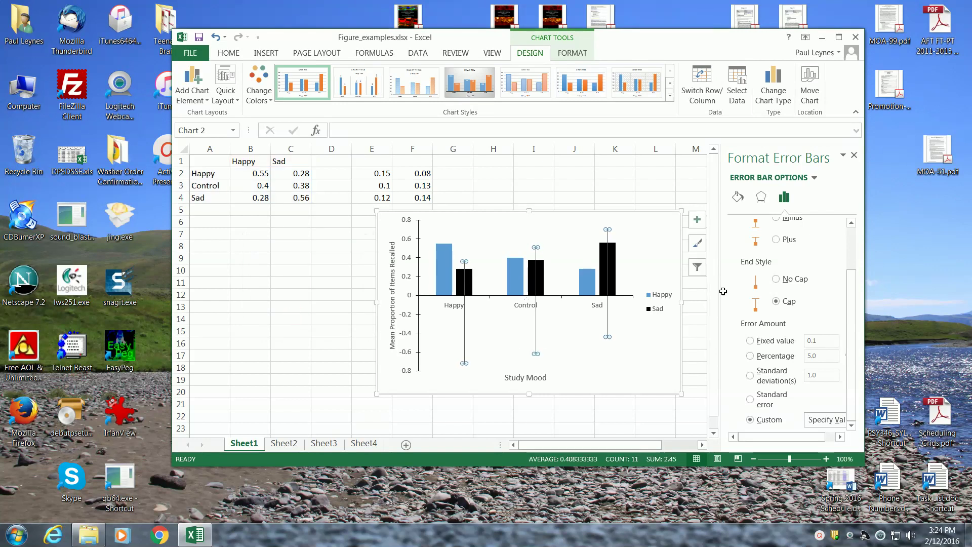
scroll(843, 299, "up", 3)
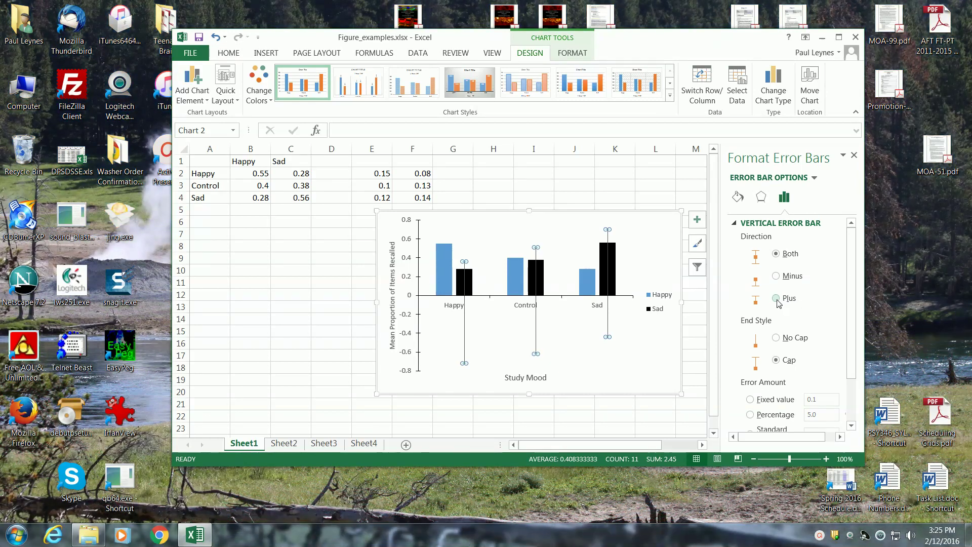
left_click(777, 299)
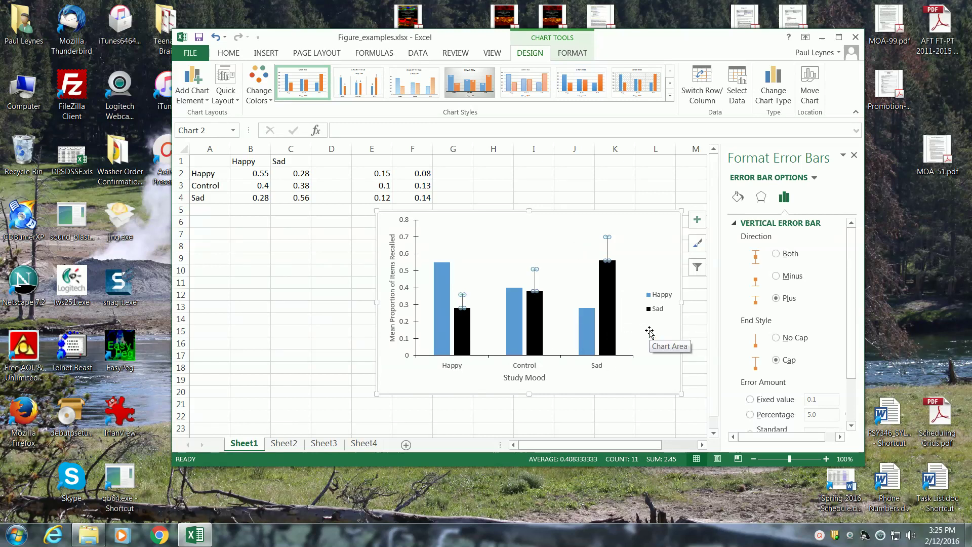
Set the Happy data series to no fill with a solid border line and close the series formatting
left_click(657, 385)
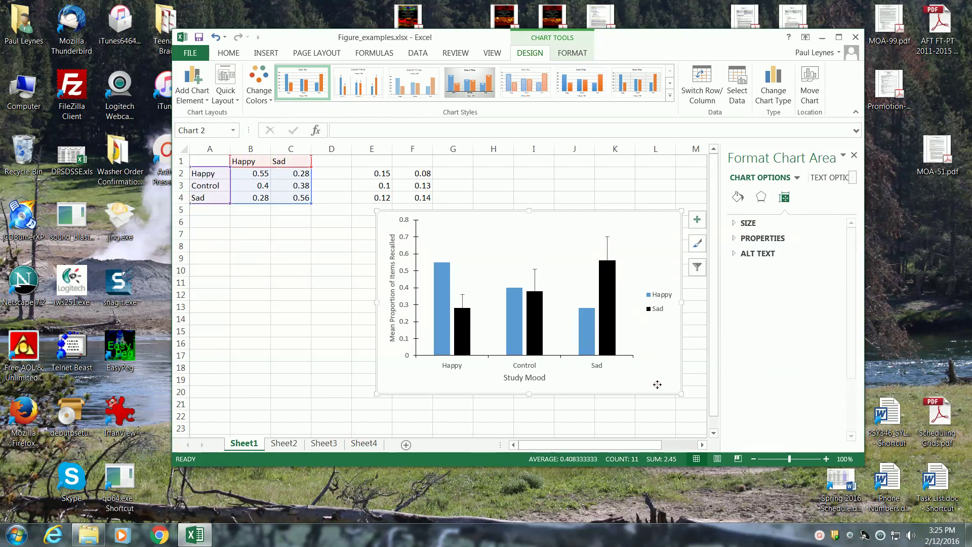
left_click(657, 385)
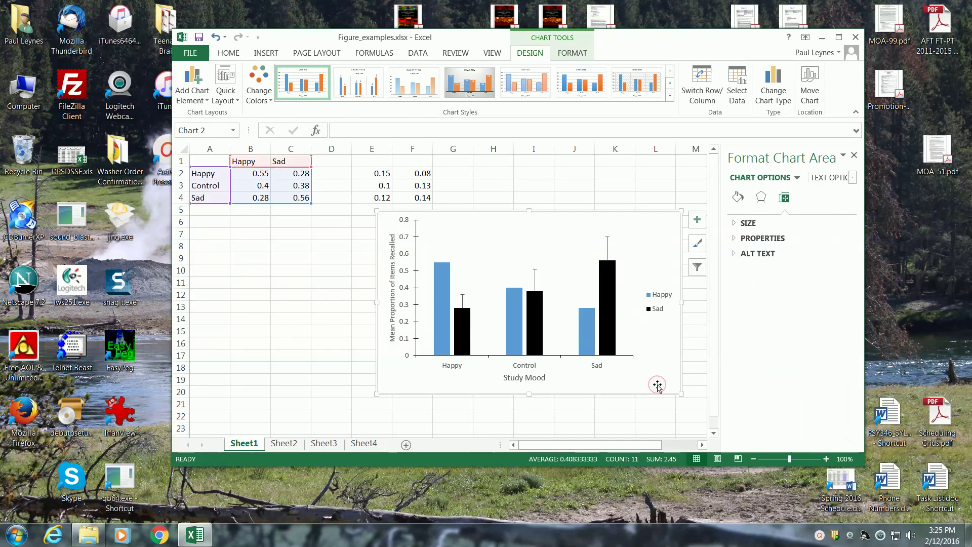
left_click(440, 292)
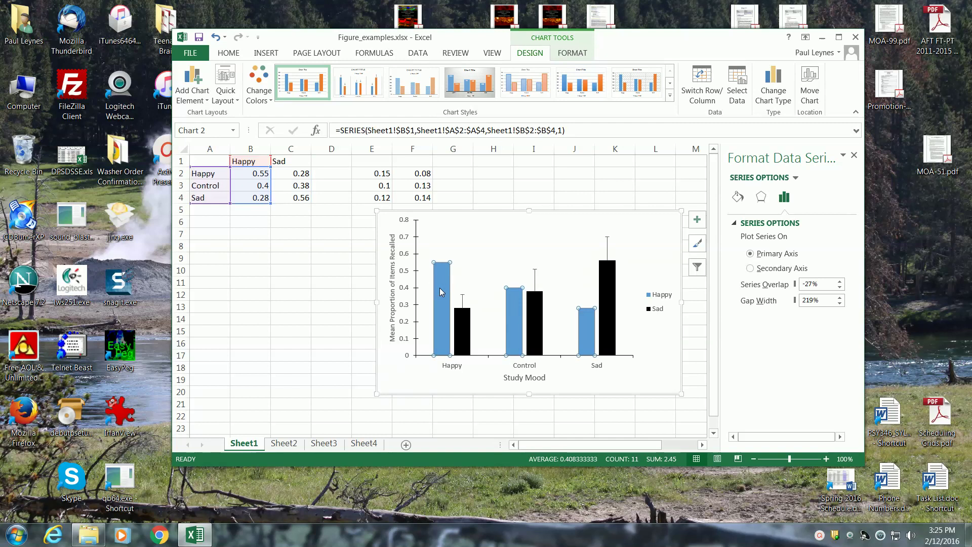
left_click(741, 199)
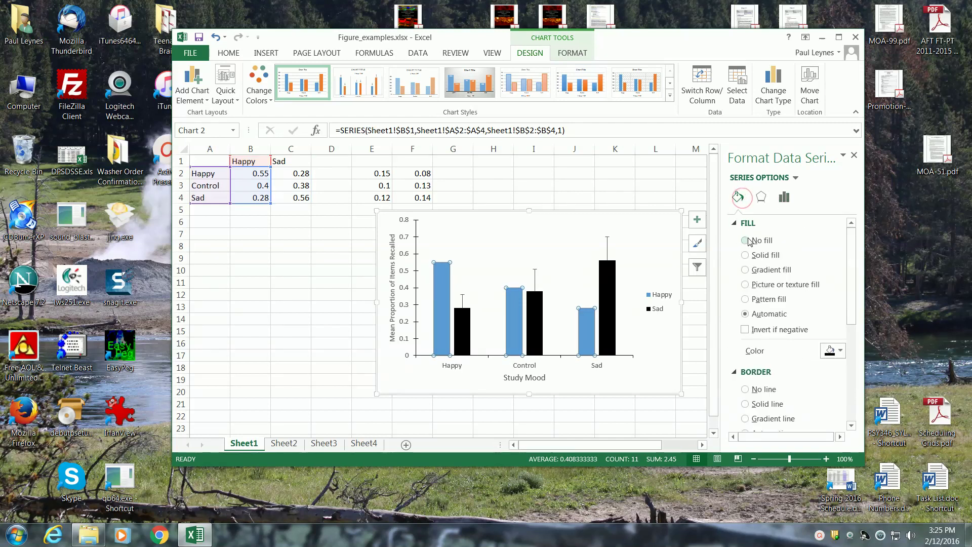
left_click(833, 350)
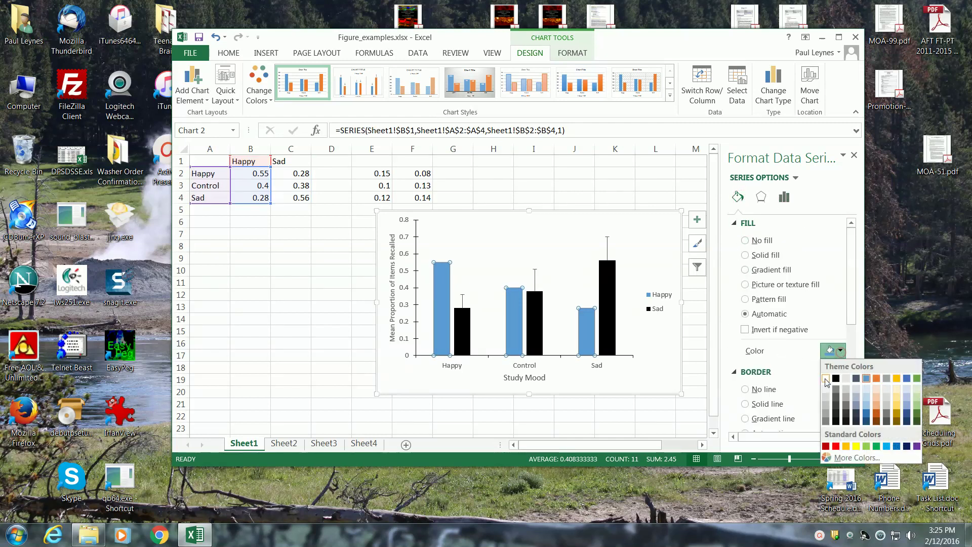
left_click(824, 377)
left_click(762, 241)
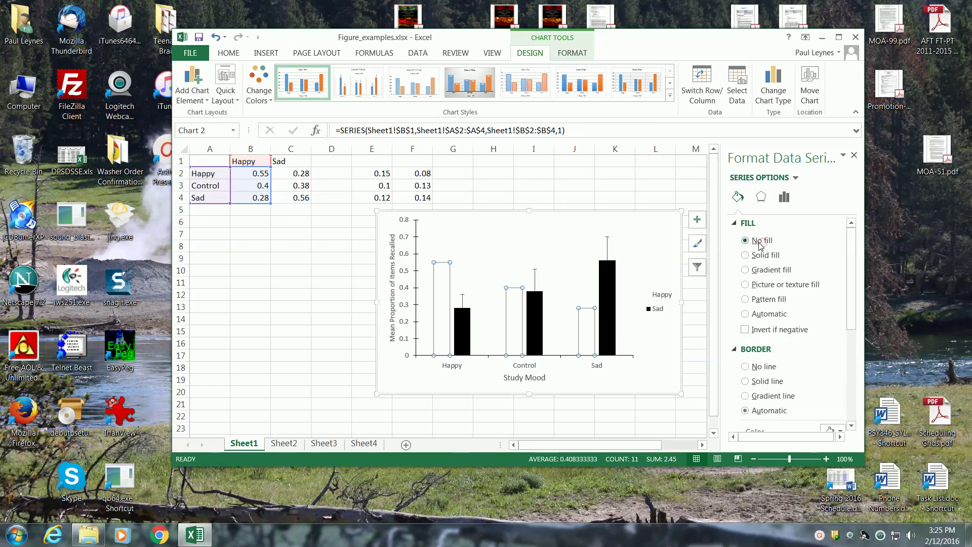
left_click(764, 382)
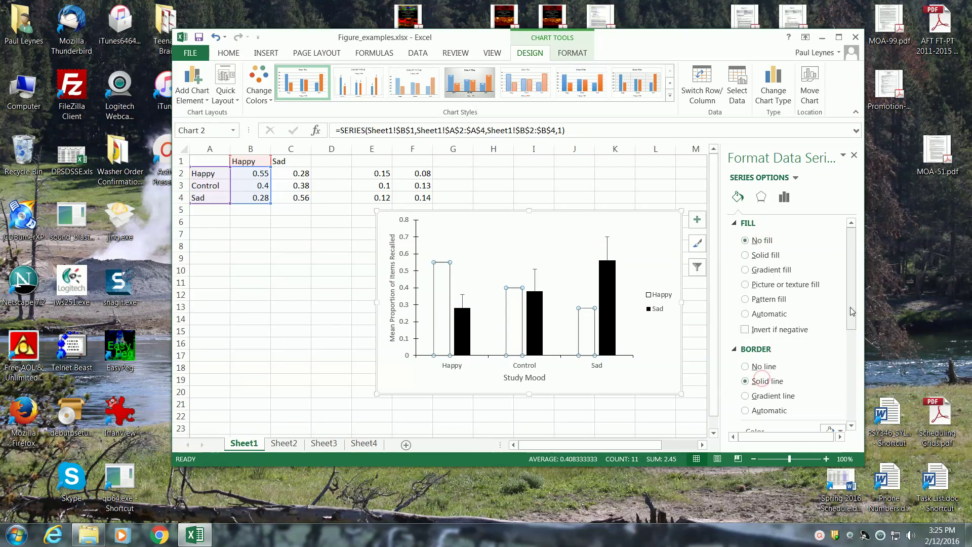
scroll(850, 308, "down", 5)
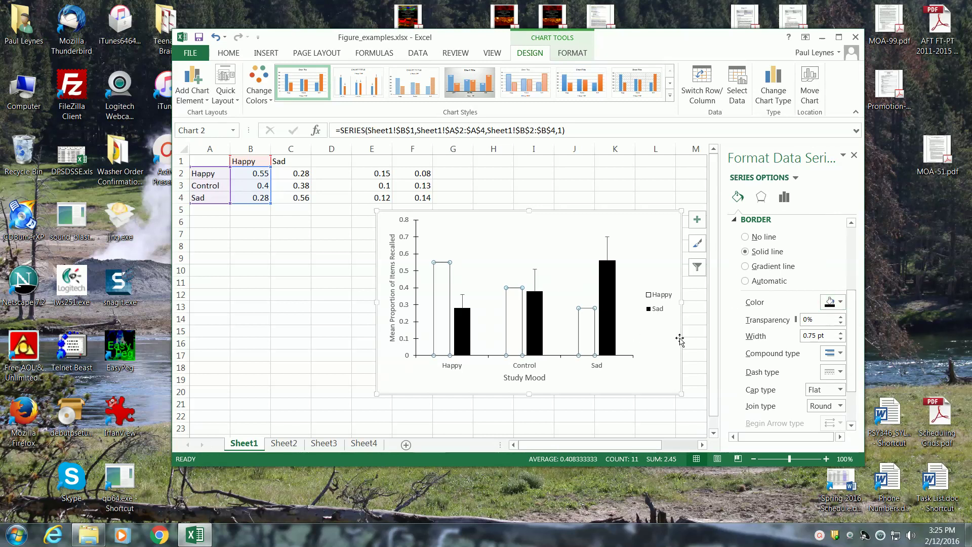
left_click(854, 155)
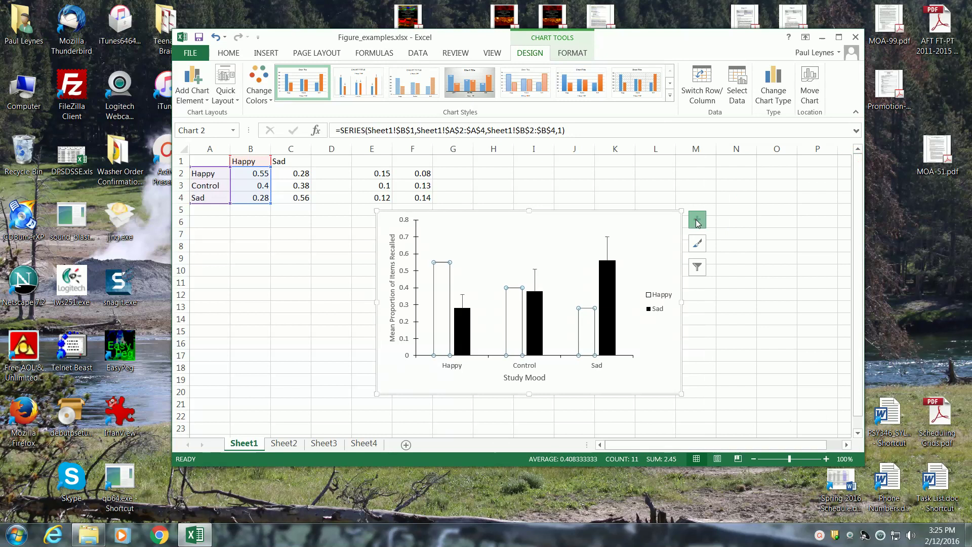
Add error bars to the Happy series and open their detailed formatting options
left_click(697, 220)
left_click(725, 300)
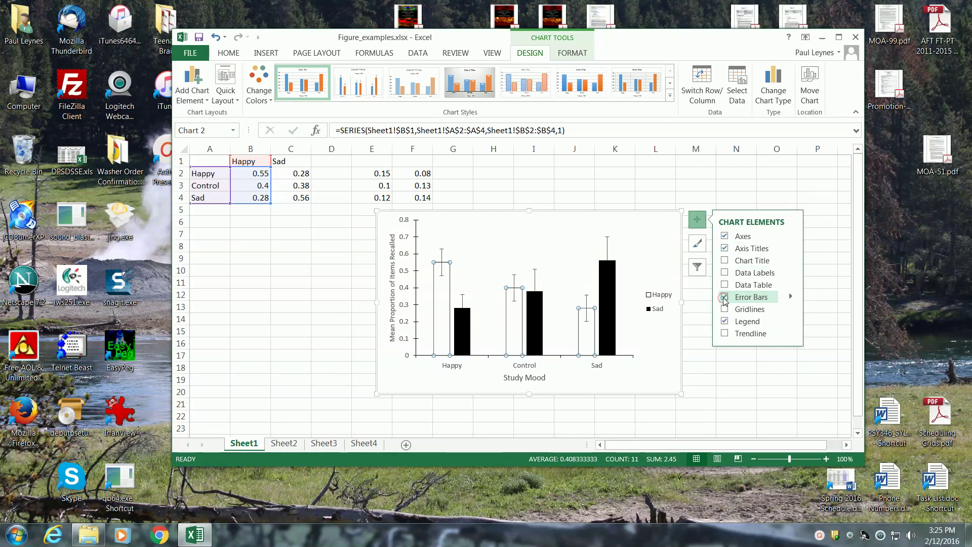
left_click(791, 296)
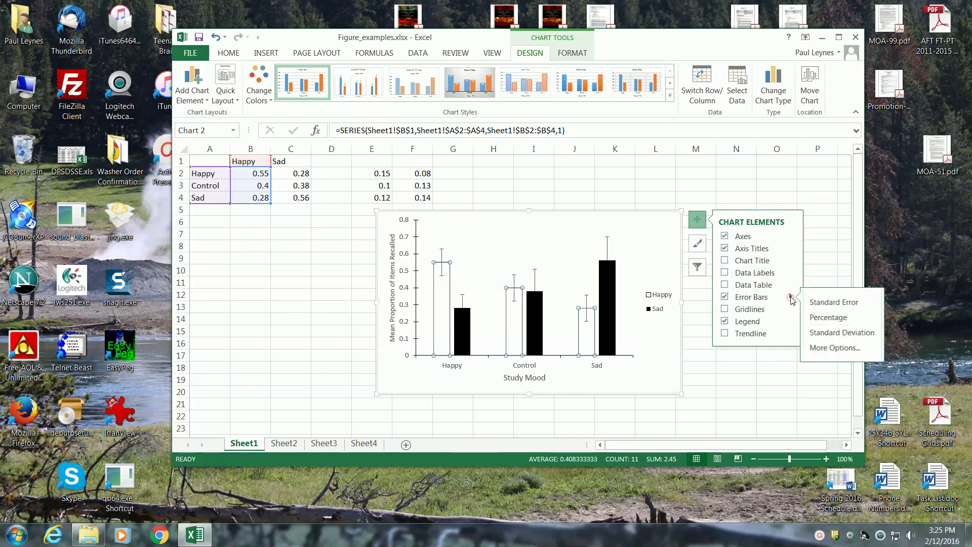
left_click(845, 348)
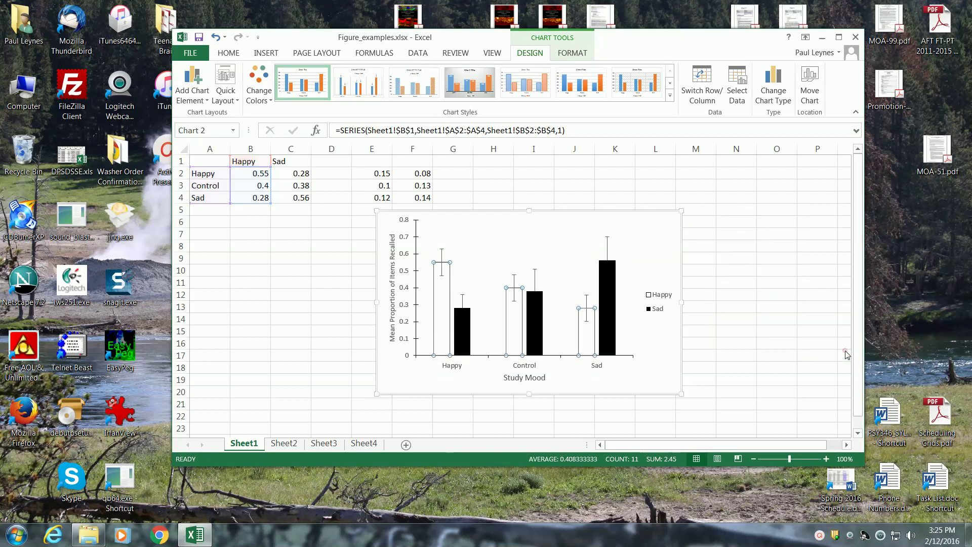
scroll(849, 343, "down", 1)
left_click_drag(847, 338, 846, 340)
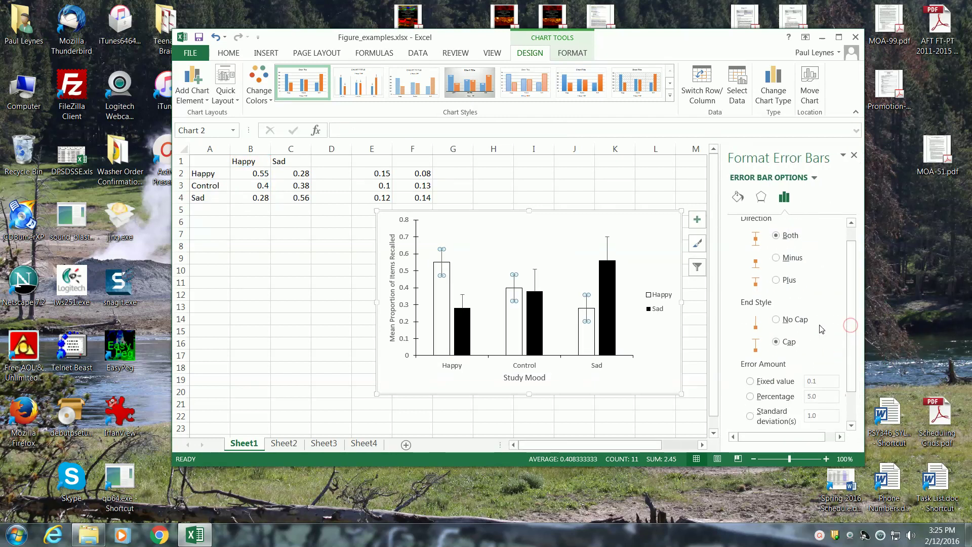
Set the Happy series error bar direction to Plus and use cells E2:E4 as the custom positive error values
left_click(778, 282)
left_click_drag(850, 296, 849, 351)
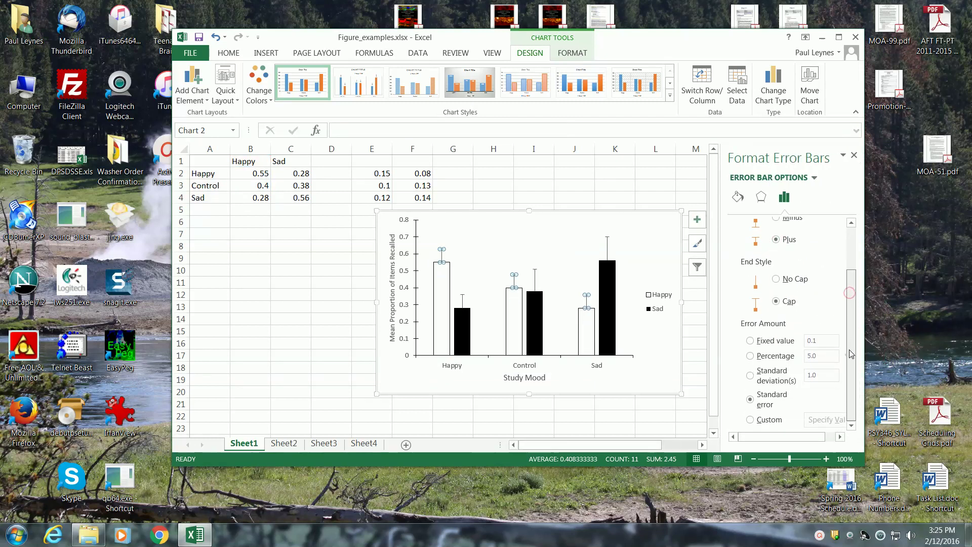
left_click(750, 421)
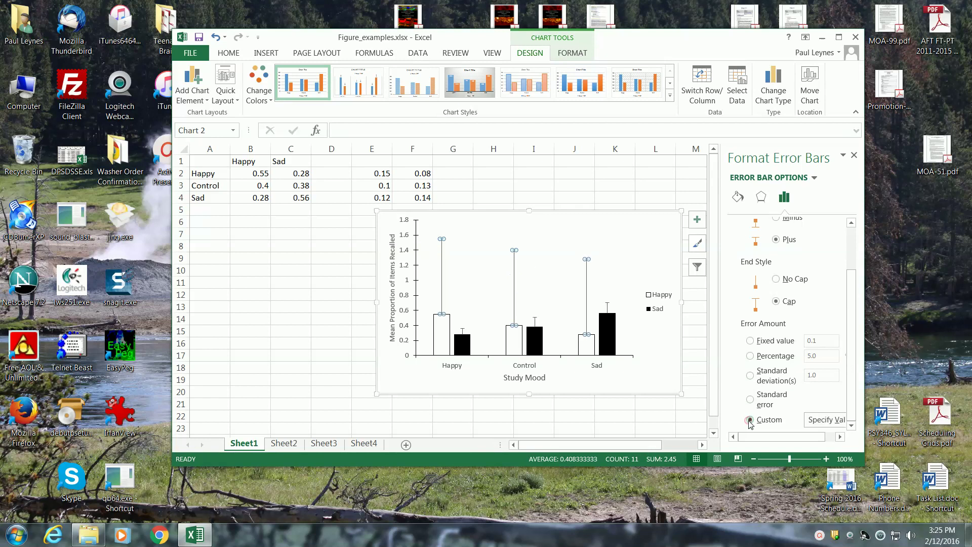
left_click(815, 420)
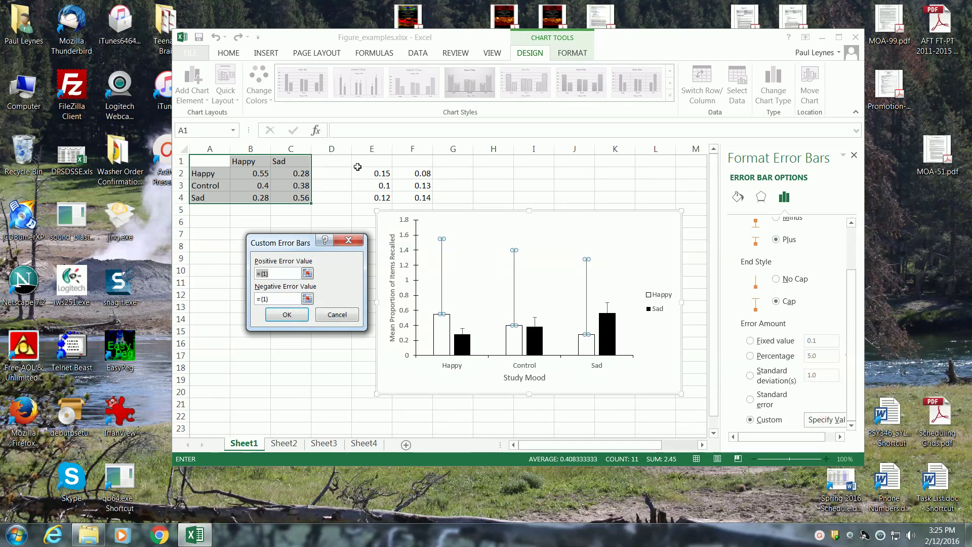
left_click_drag(365, 173, 381, 199)
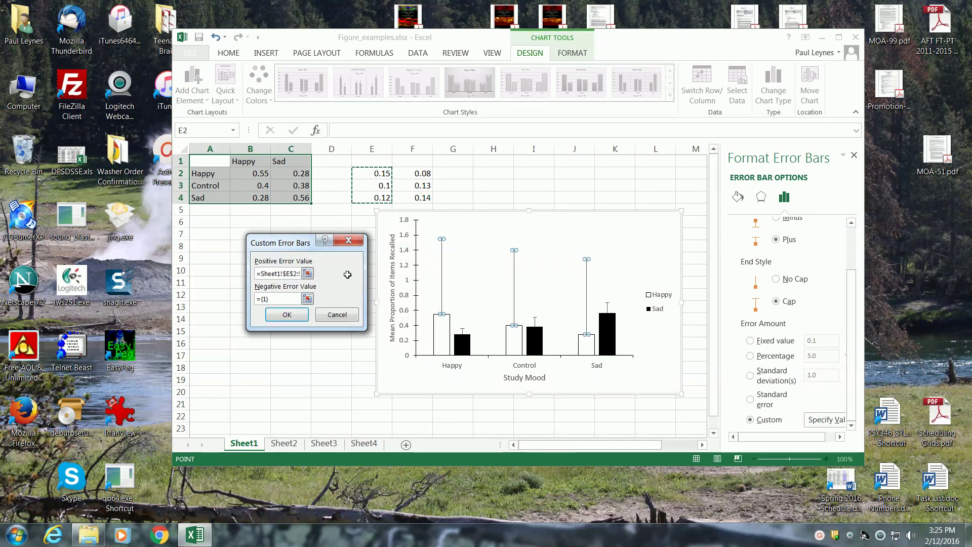
left_click(287, 315)
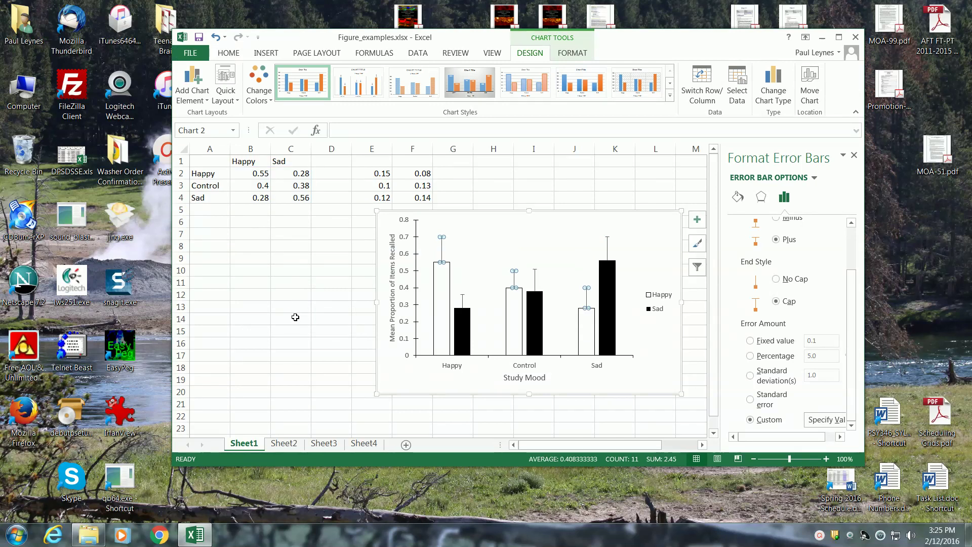
Insert a text box reading "Test Mood" inside the chart, over the legend
left_click(634, 387)
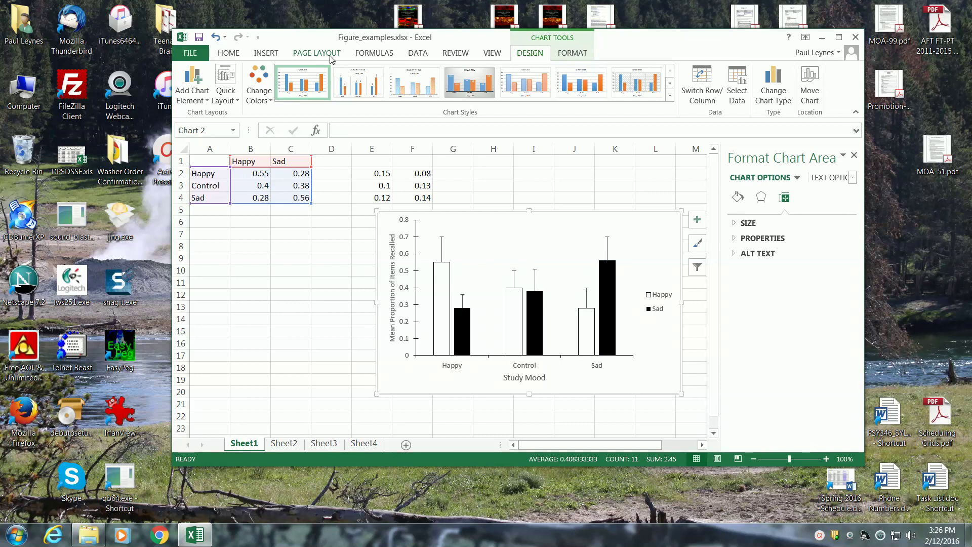
left_click(262, 54)
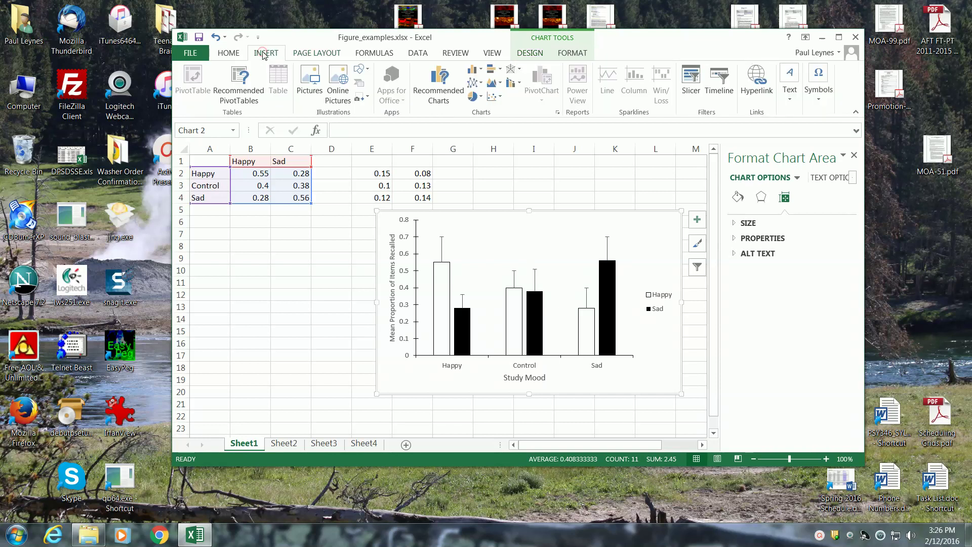
left_click(791, 99)
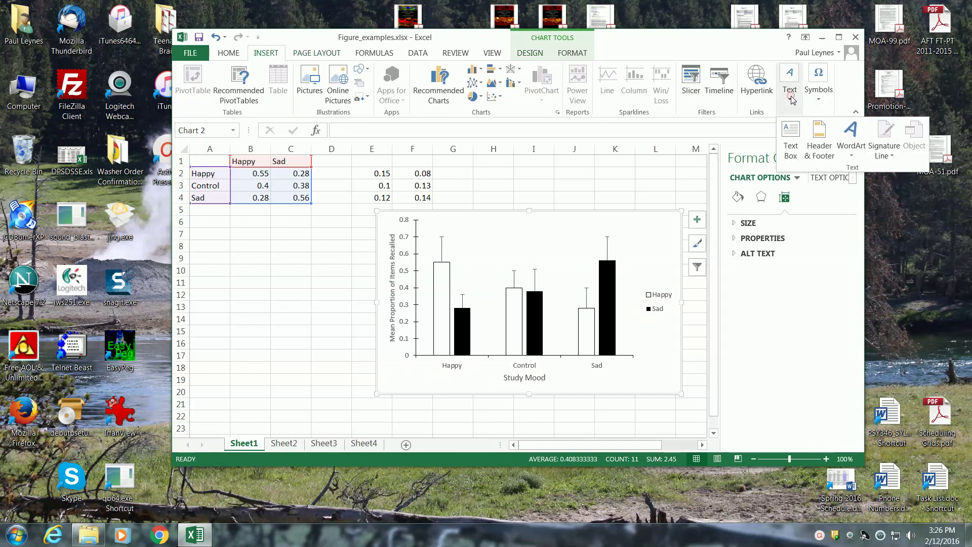
left_click(796, 130)
left_click(636, 279)
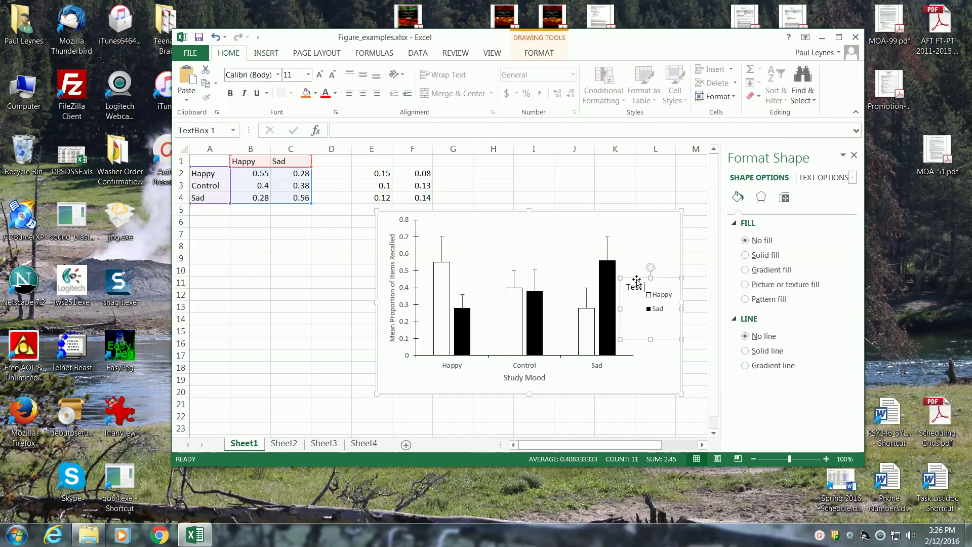
Set the "Test Mood" text to font size 10 and move its text box so it sits just above the legend entries
key("ctrl+a")
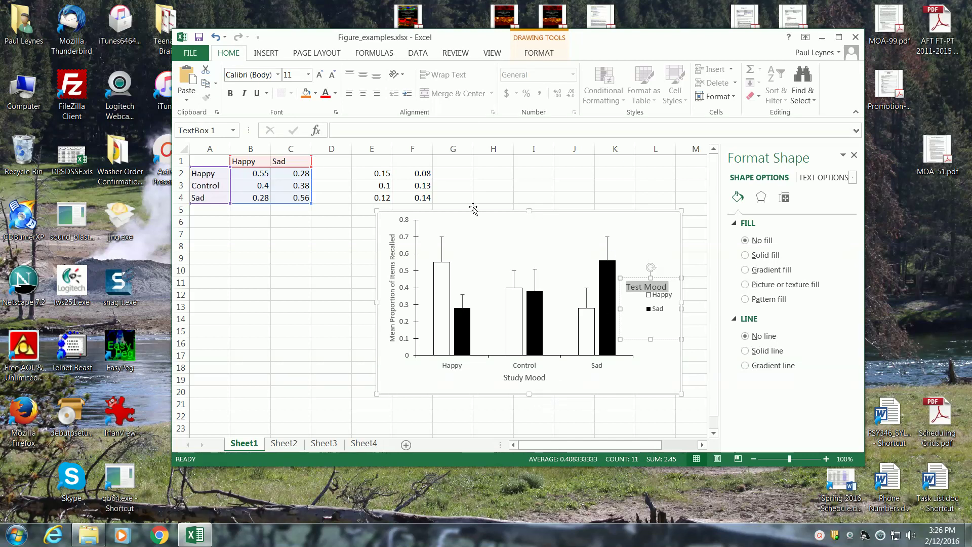
left_click(308, 74)
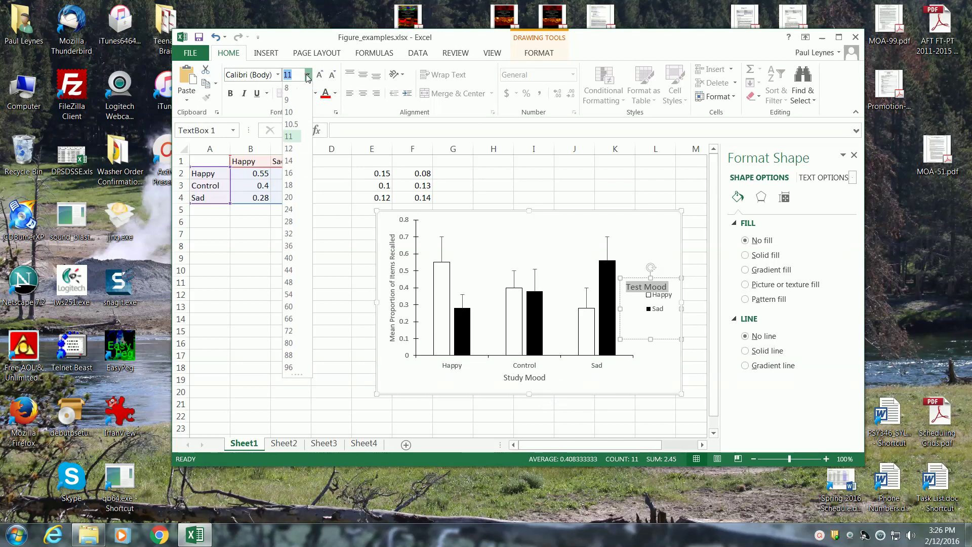
left_click(292, 114)
left_click(621, 309)
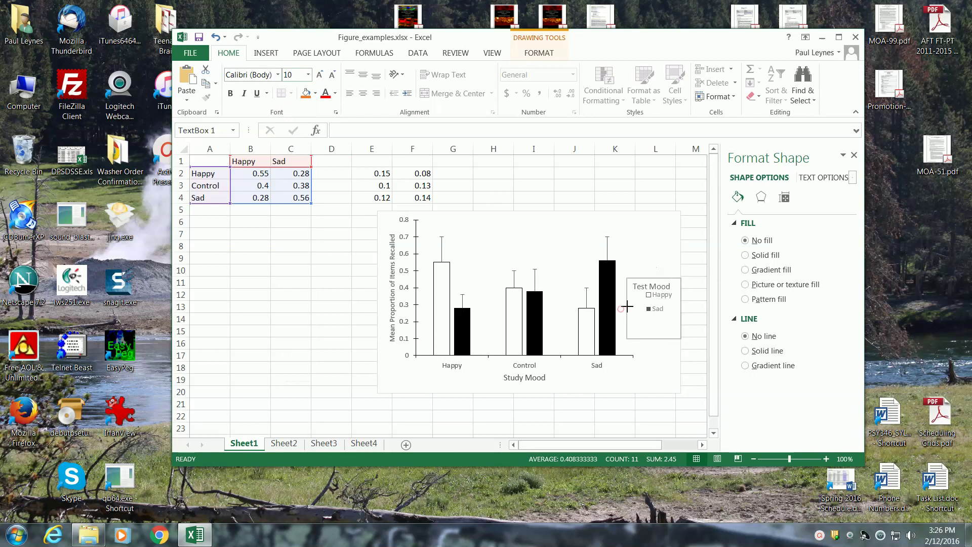
left_click(632, 305)
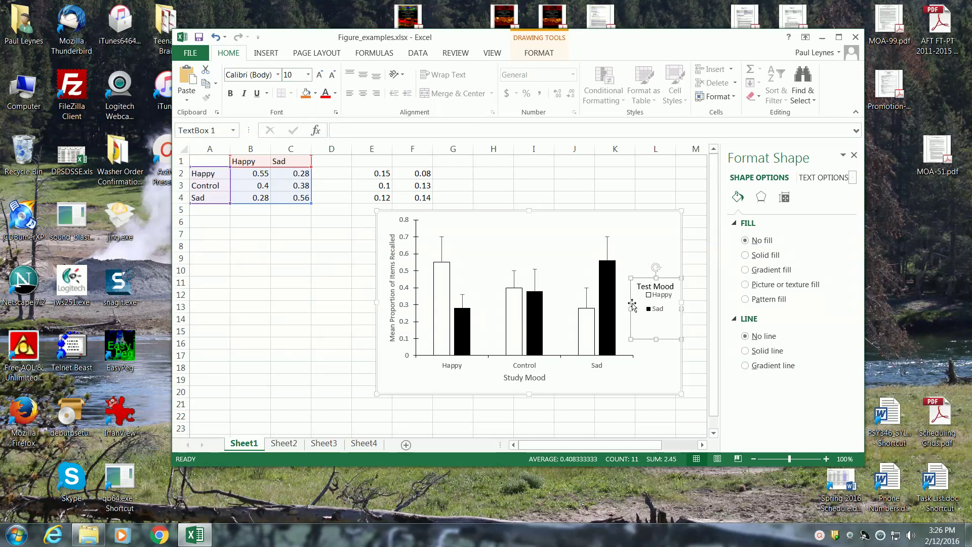
left_click(643, 336)
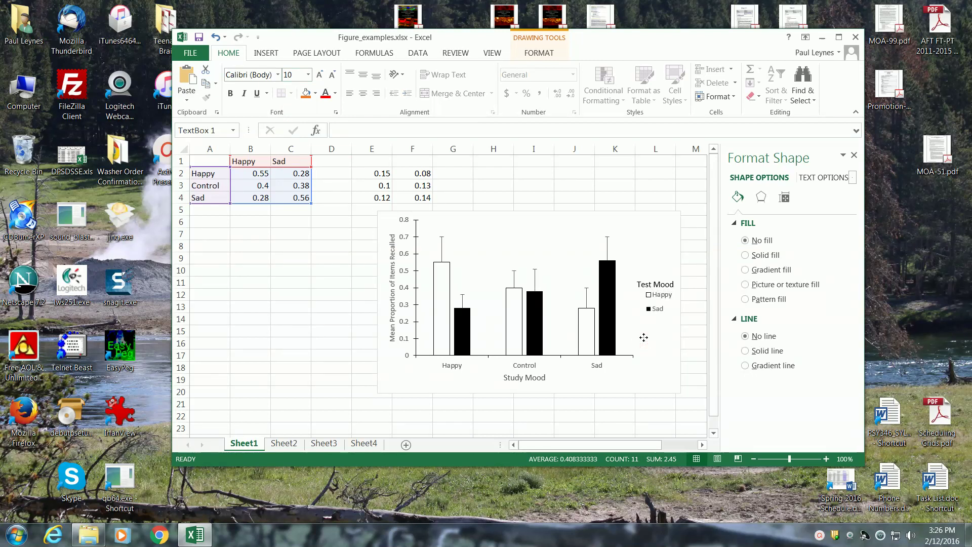
Remove the outline around the chart area
left_click(643, 357)
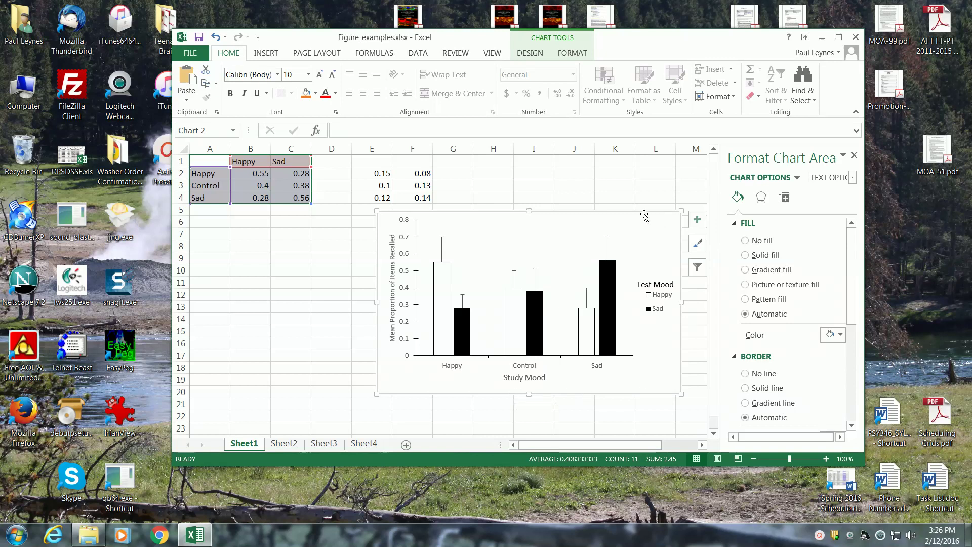
right_click(640, 394)
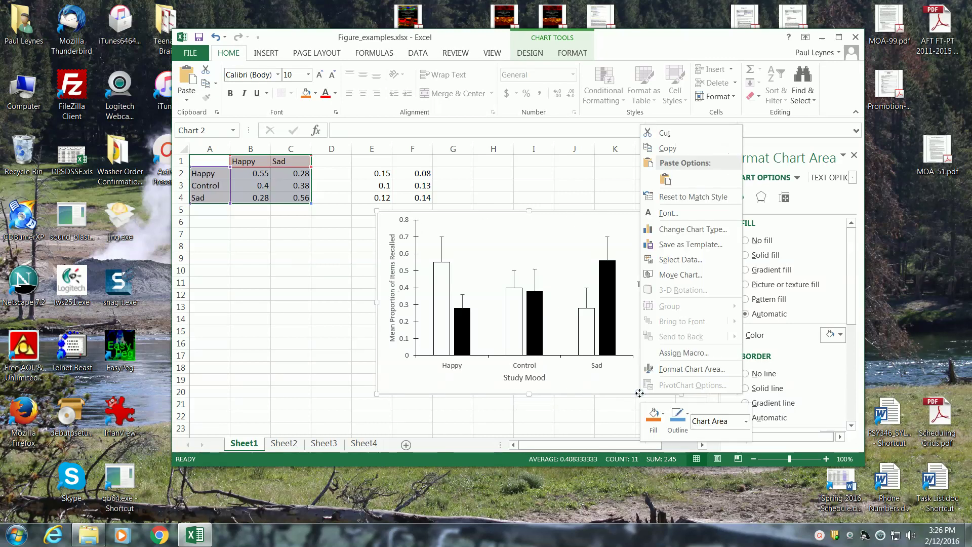
left_click(677, 420)
left_click(688, 351)
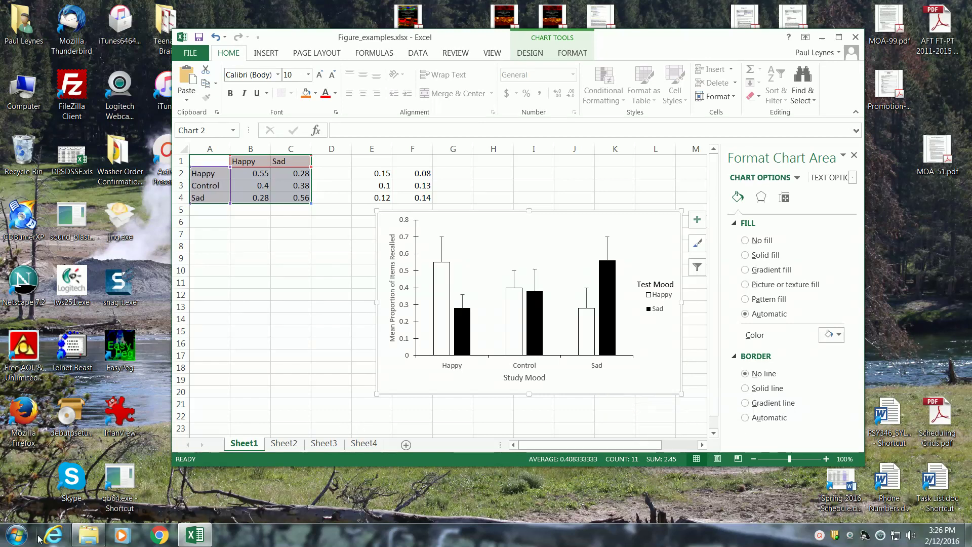
Switch to Word, create a blank document, and paste the copied chart into it
left_click(17, 535)
left_click(77, 248)
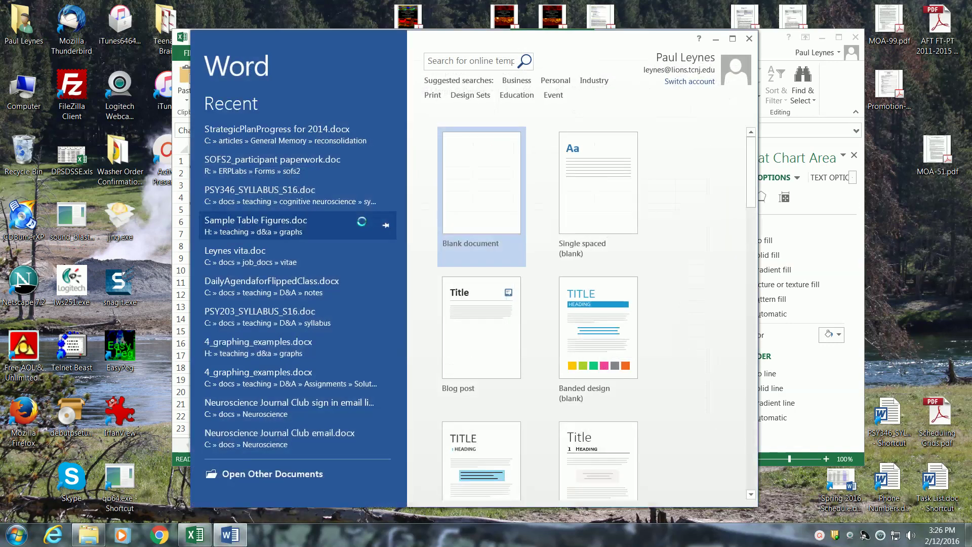
left_click(469, 183)
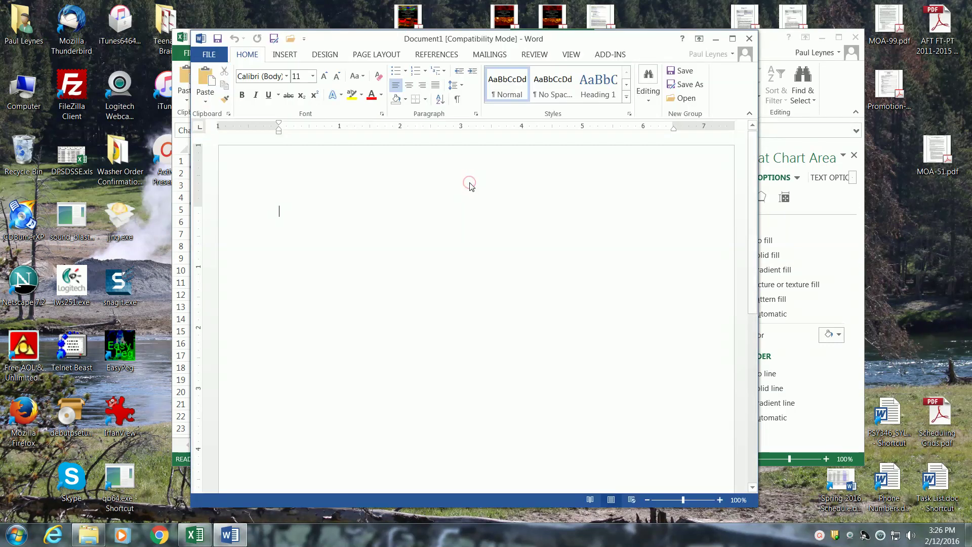
key("ctrl+v")
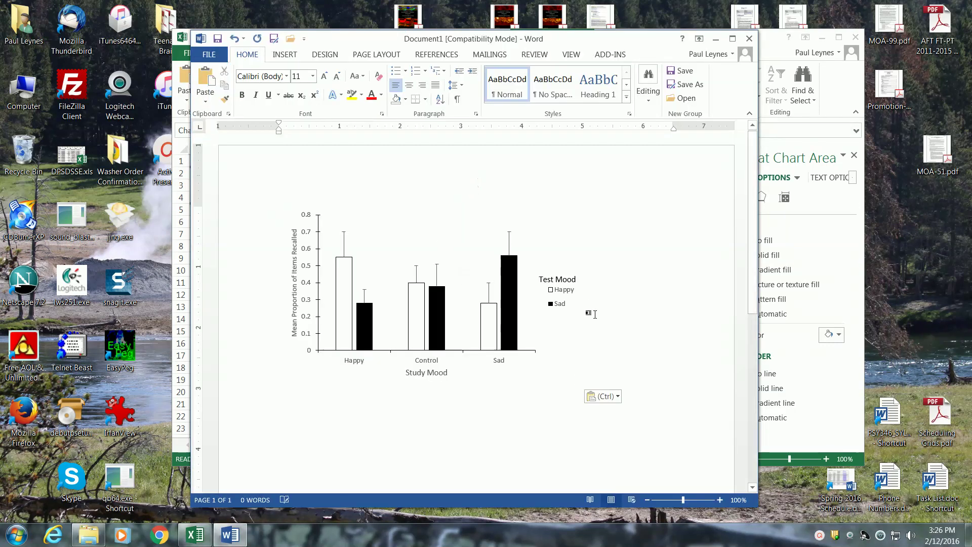
Add the caption "Figure 1." on the line below the pasted chart and italicize its "Figure 1" text
left_click(566, 310)
left_click(602, 337)
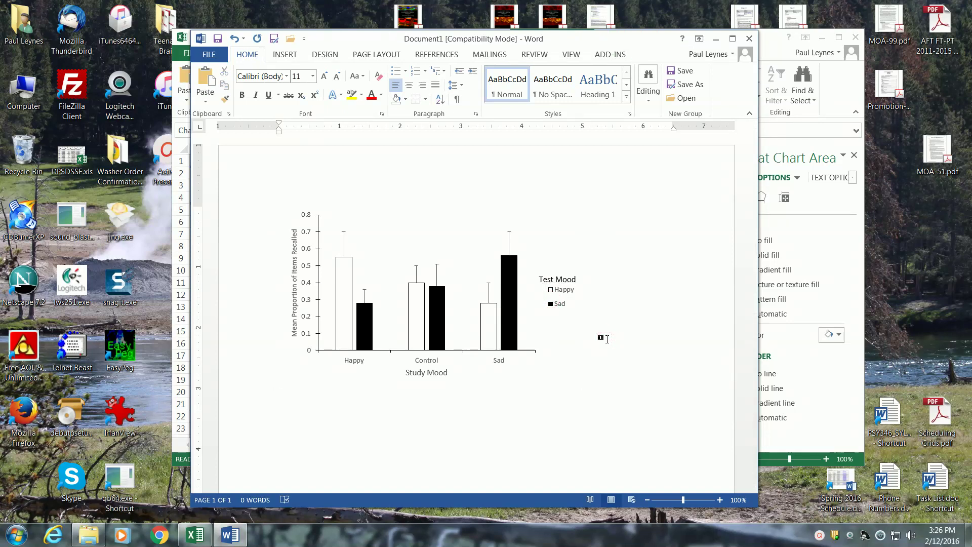
type("Fig")
key("Left")
key("ctrl+shift+Left")
key("ctrl+shift+Left")
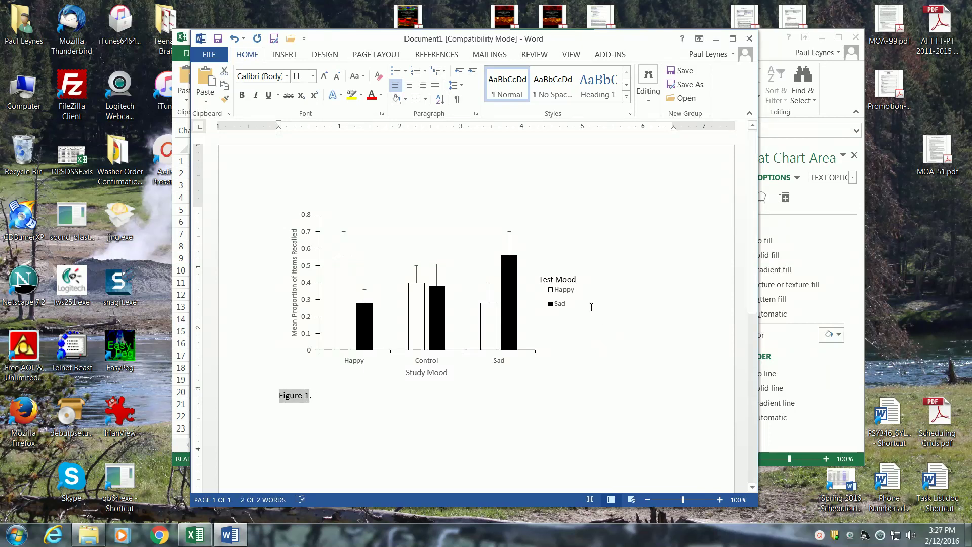
key("ctrl+i")
left_click(363, 391)
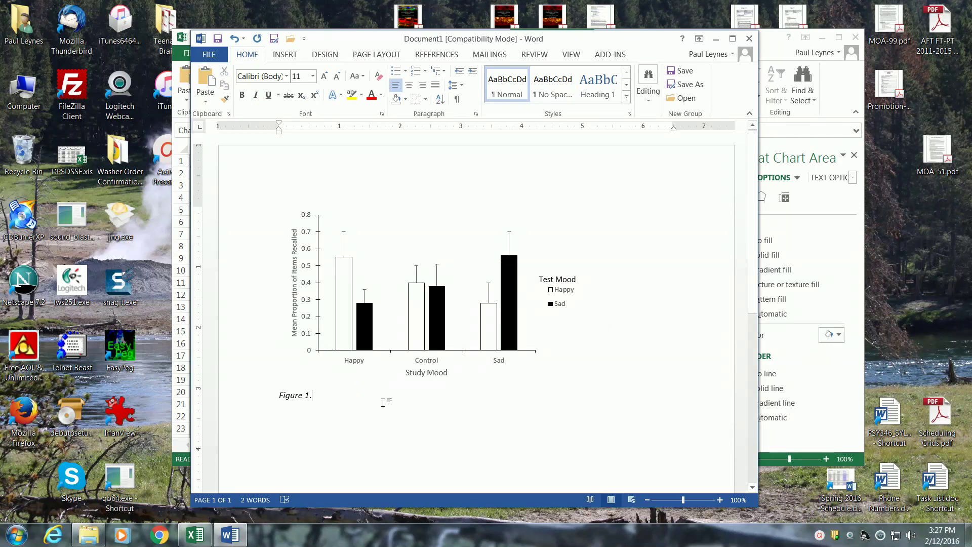
left_click(825, 538)
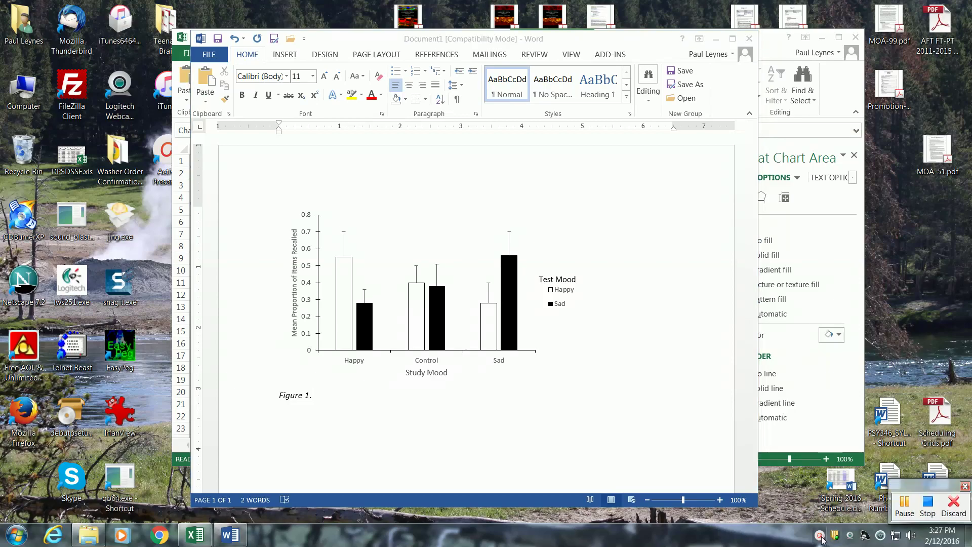